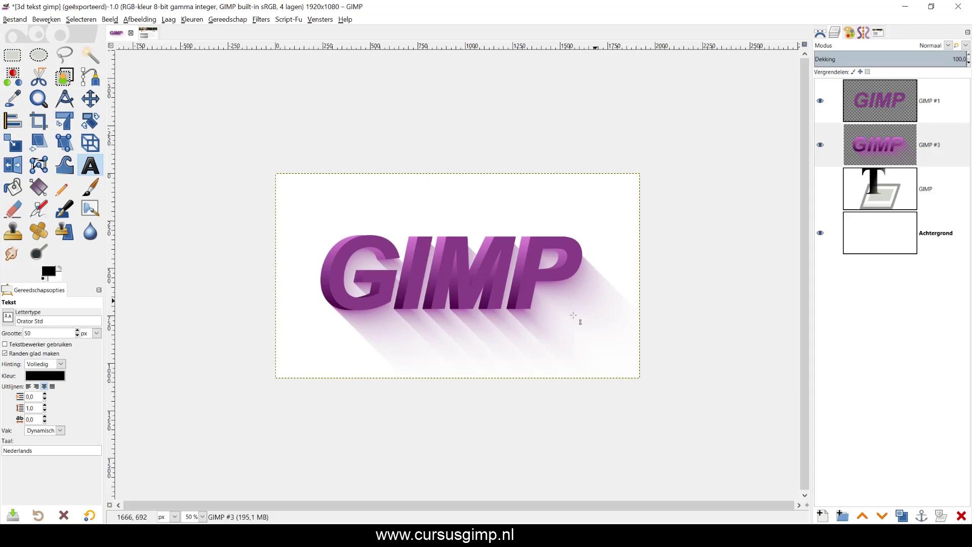
Step: Create a new blank white 1920×1080 image and fit it in the window
{"action": "left_click", "coordinate": [12, 20]}
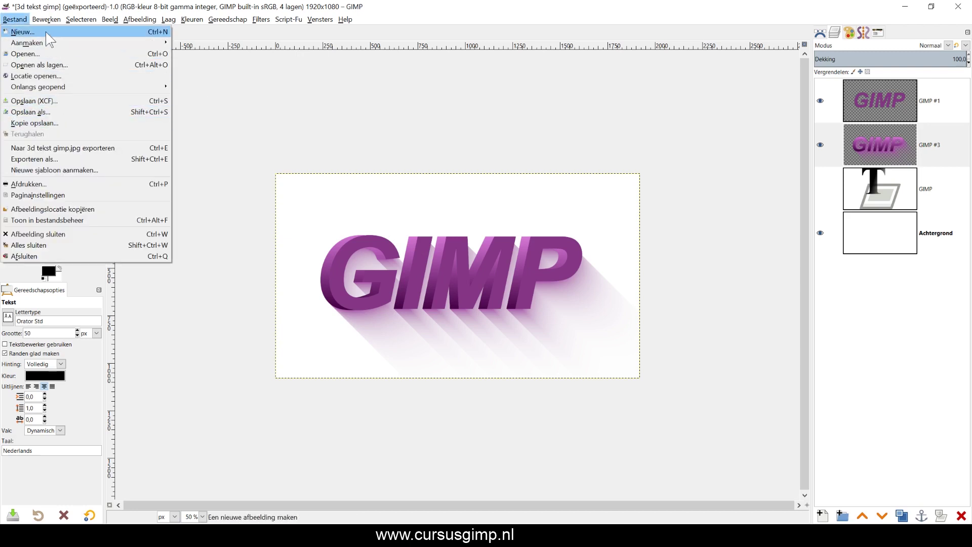
{"action": "left_click", "coordinate": [22, 32]}
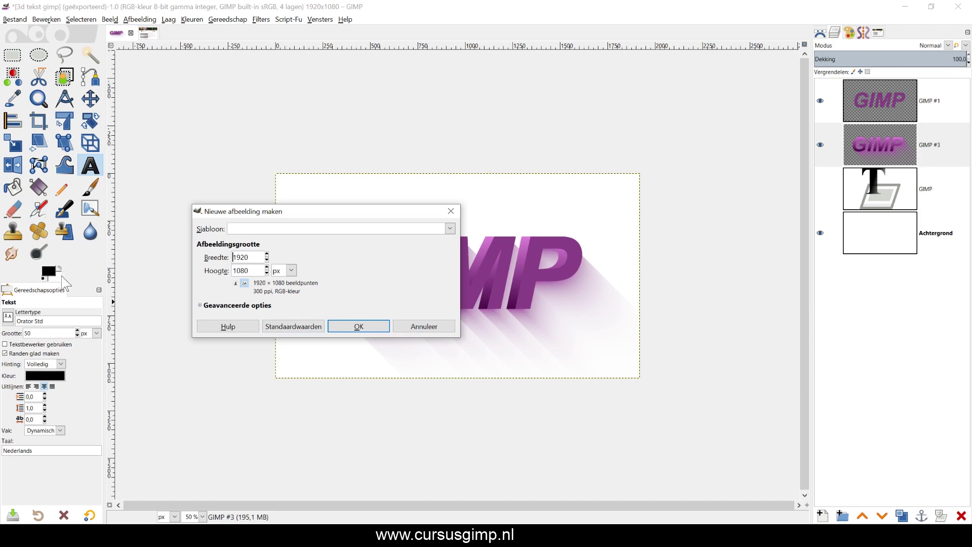
{"action": "left_click", "coordinate": [359, 328]}
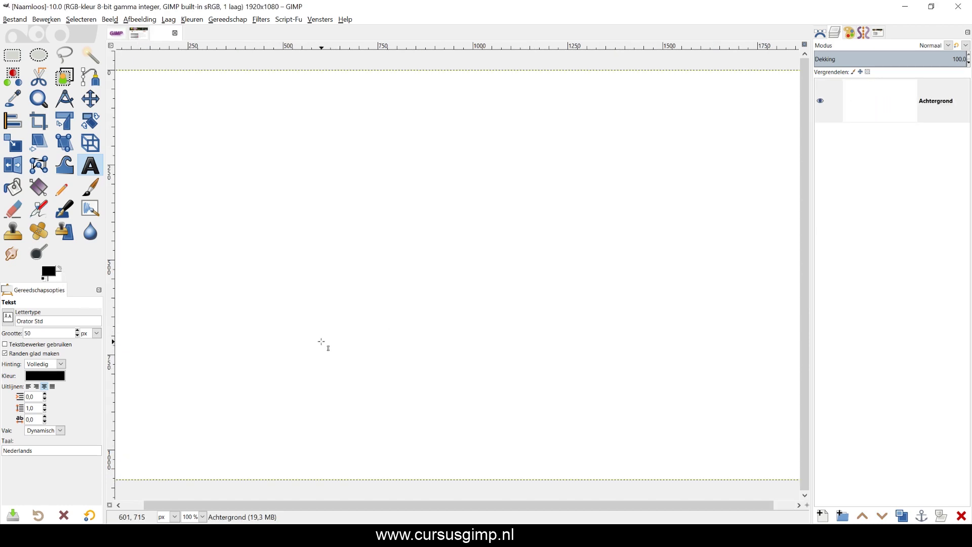
{"action": "key", "text": "minus"}
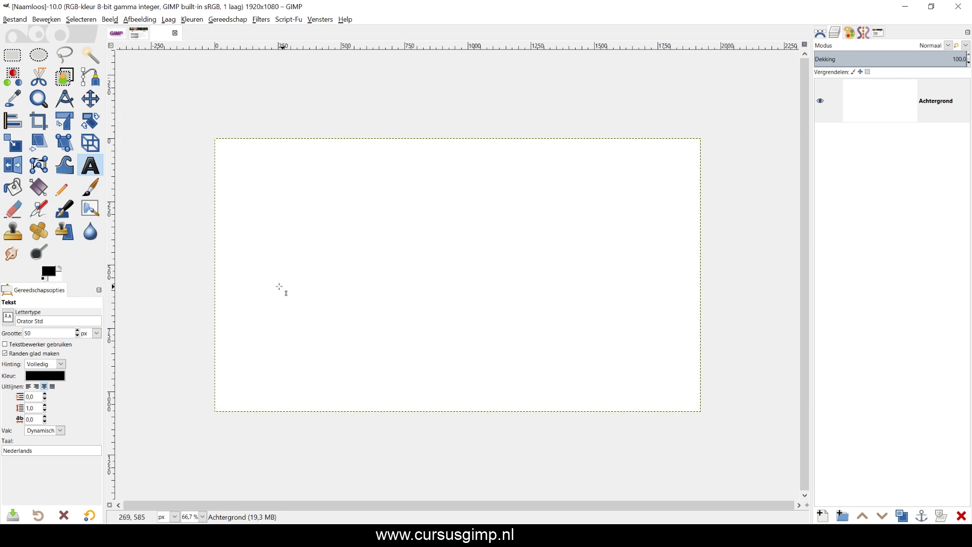
Step: Type the text 'GIMP' on the canvas and select all of it
{"action": "left_click", "coordinate": [271, 285]}
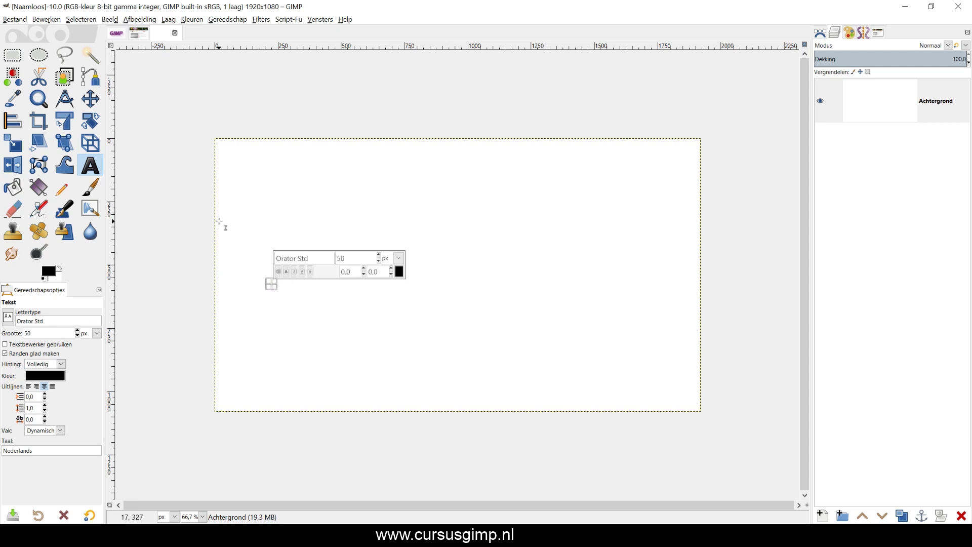
{"action": "type", "text": "GIM"}
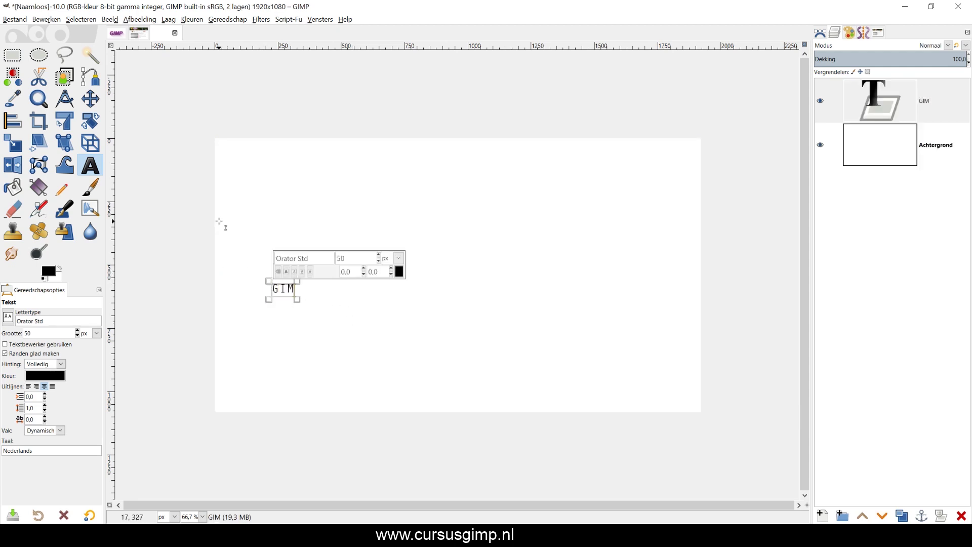
{"action": "type", "text": "P"}
{"action": "key", "text": "ctrl+a"}
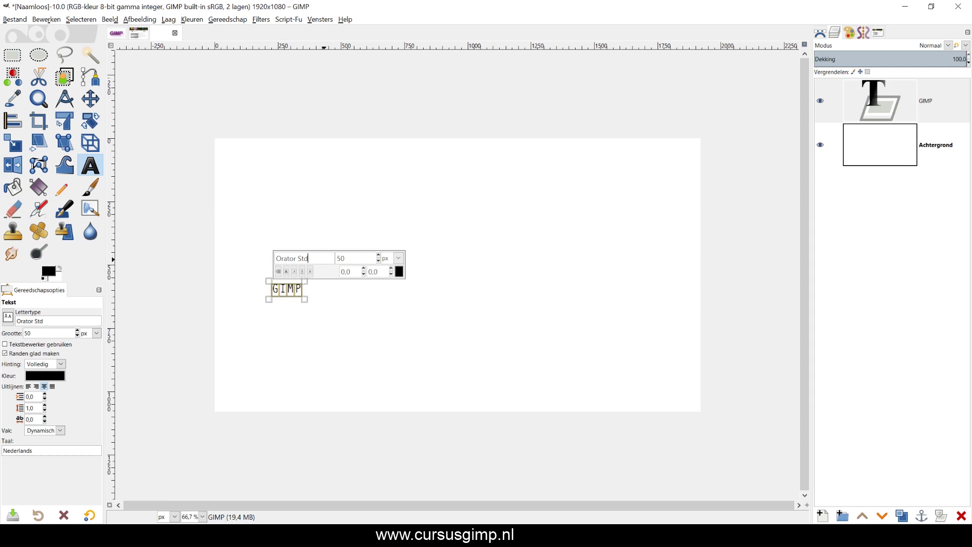
Step: Set the GIMP text to Arial Bold Italic and enlarge it to 602 px
{"action": "left_click_drag", "start_coordinate": [308, 258], "coordinate": [237, 258]}
{"action": "type", "text": "ar"}
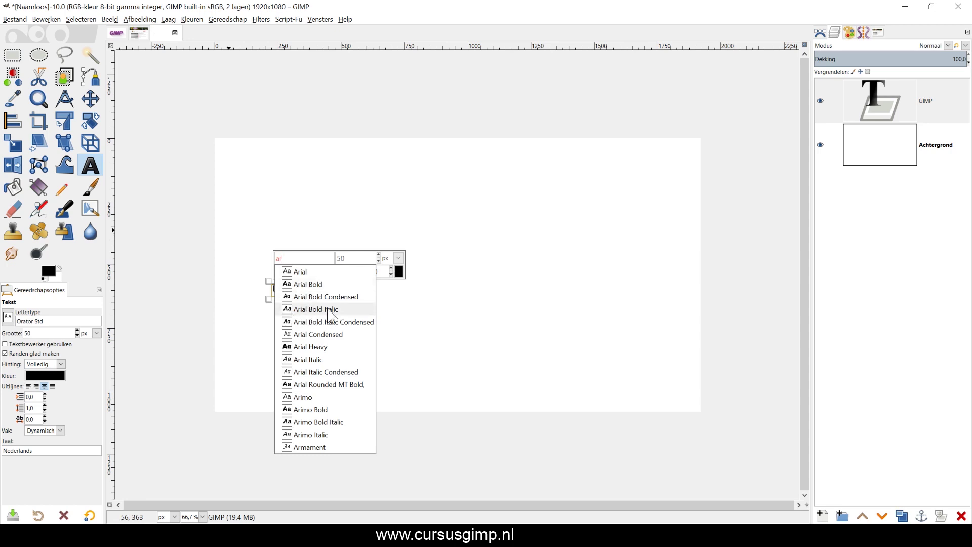
{"action": "left_click", "coordinate": [327, 309]}
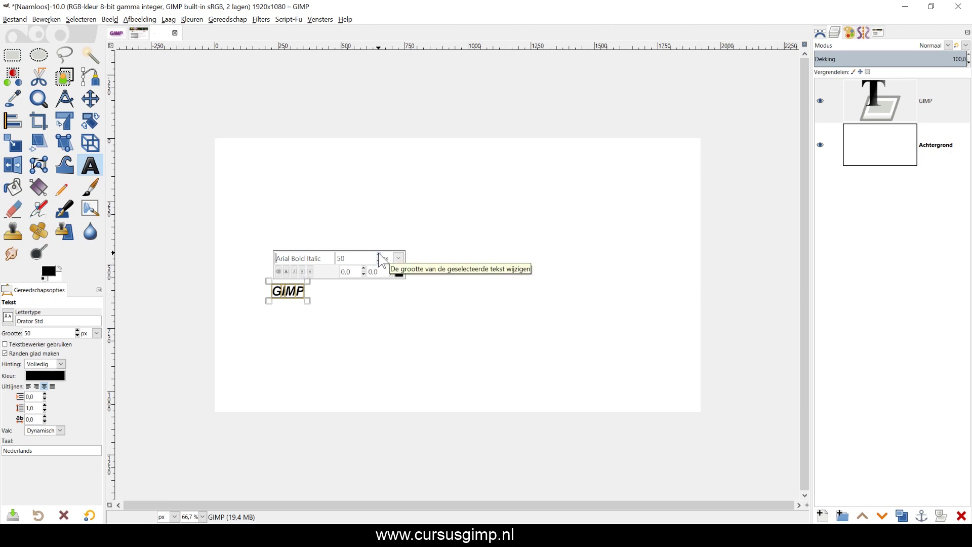
{"action": "left_click_drag", "start_coordinate": [378, 255], "coordinate": [378, 255]}
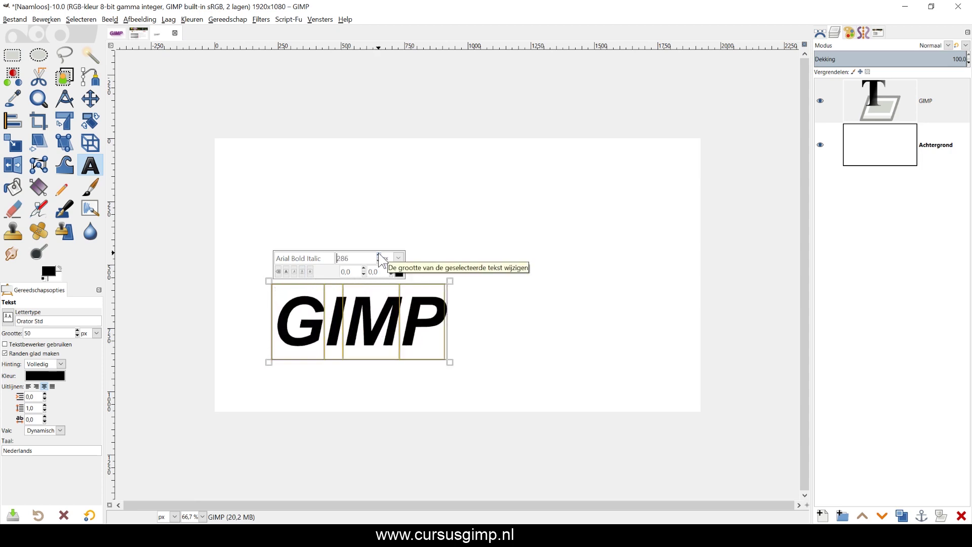
{"action": "left_click_drag", "start_coordinate": [378, 254], "coordinate": [379, 255]}
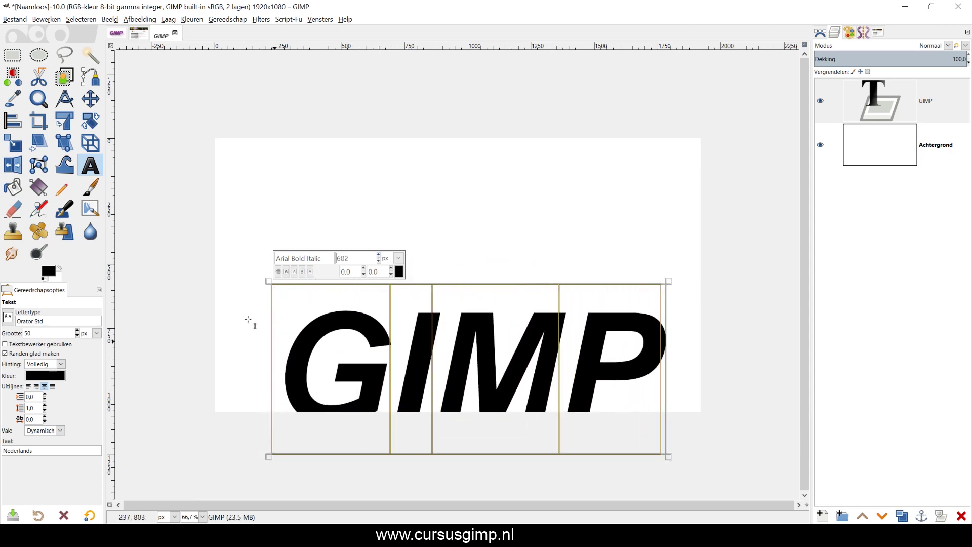
Step: Move the large GIMP text up to the centre of the canvas
{"action": "left_click", "coordinate": [90, 98]}
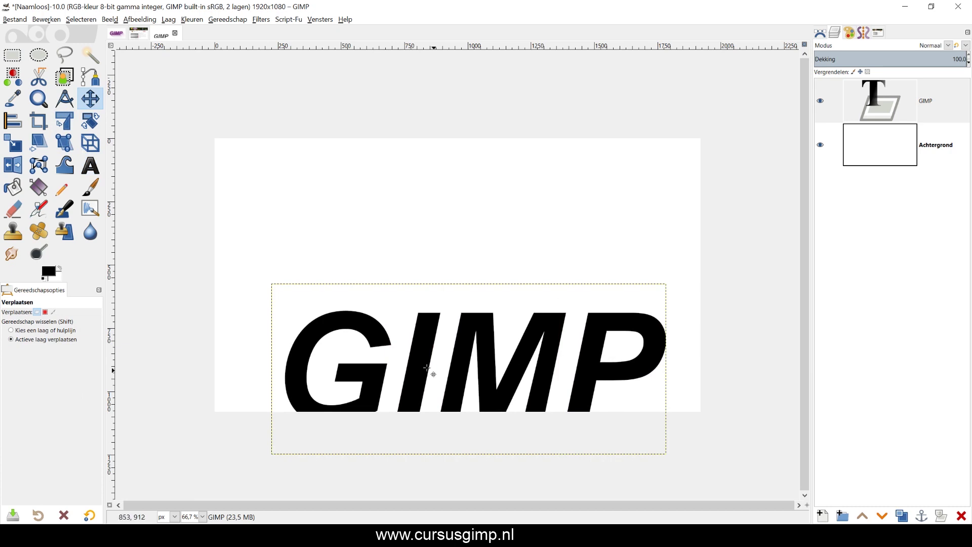
{"action": "mouse_move", "coordinate": [427, 367]}
{"action": "left_mouse_down"}
{"action": "mouse_move", "coordinate": [411, 266]}
{"action": "mouse_move", "coordinate": [403, 266]}
{"action": "left_mouse_up"}
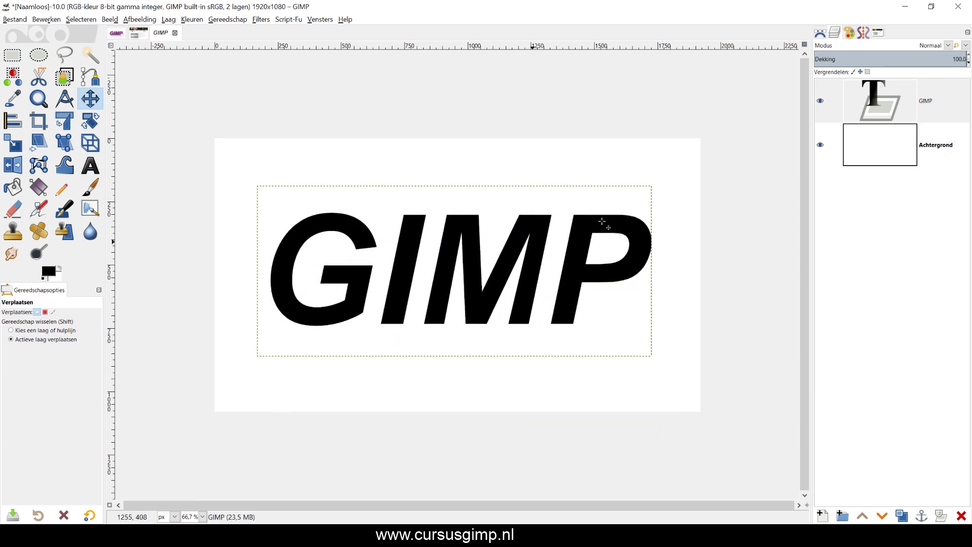
{"action": "left_click", "coordinate": [939, 107]}
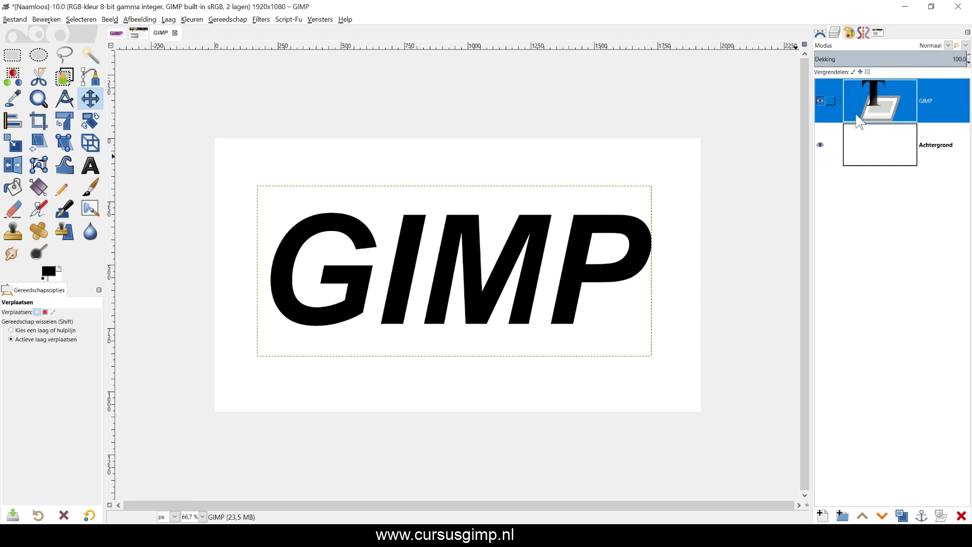
Step: Duplicate the GIMP layer as GIMP #1 and load its letter outlines as a selection
{"action": "right_click", "coordinate": [868, 97]}
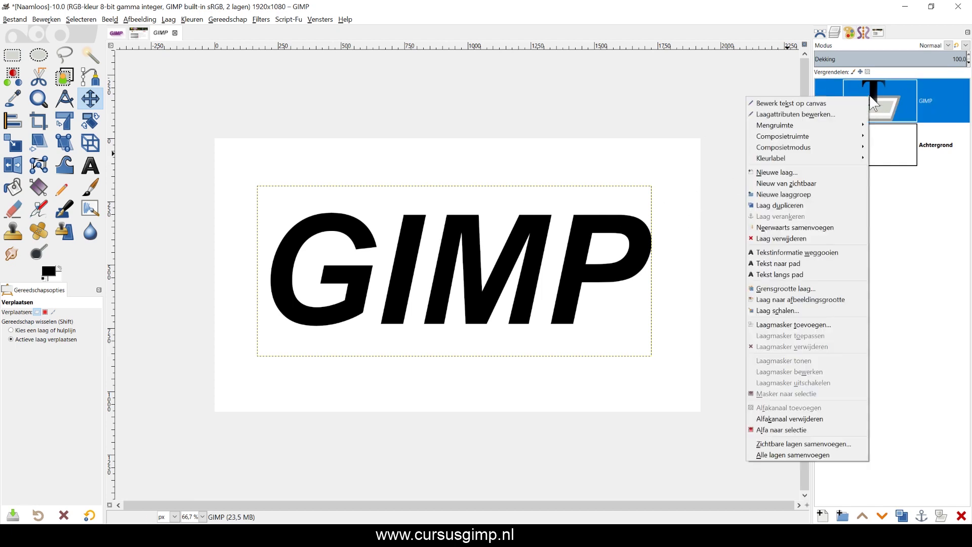
{"action": "left_click", "coordinate": [770, 210]}
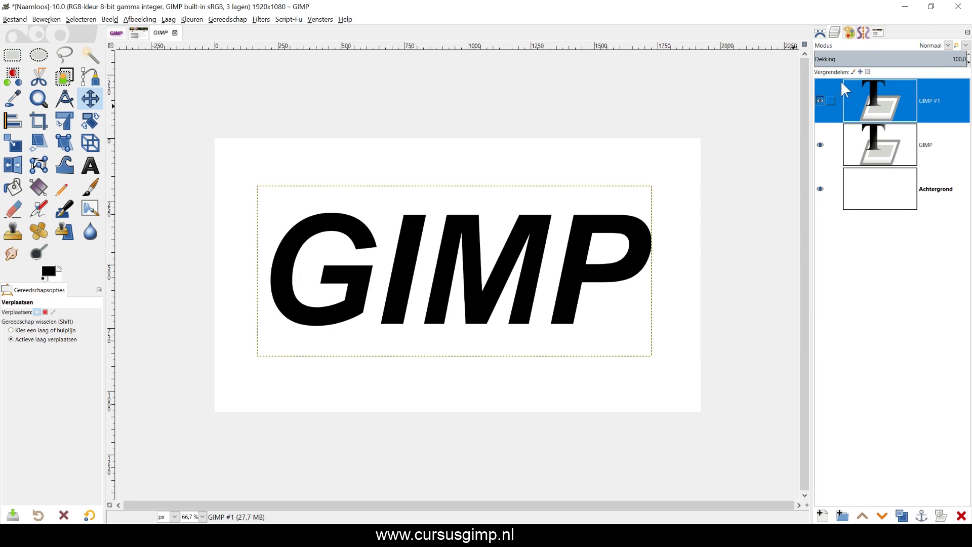
{"action": "right_click", "coordinate": [877, 101]}
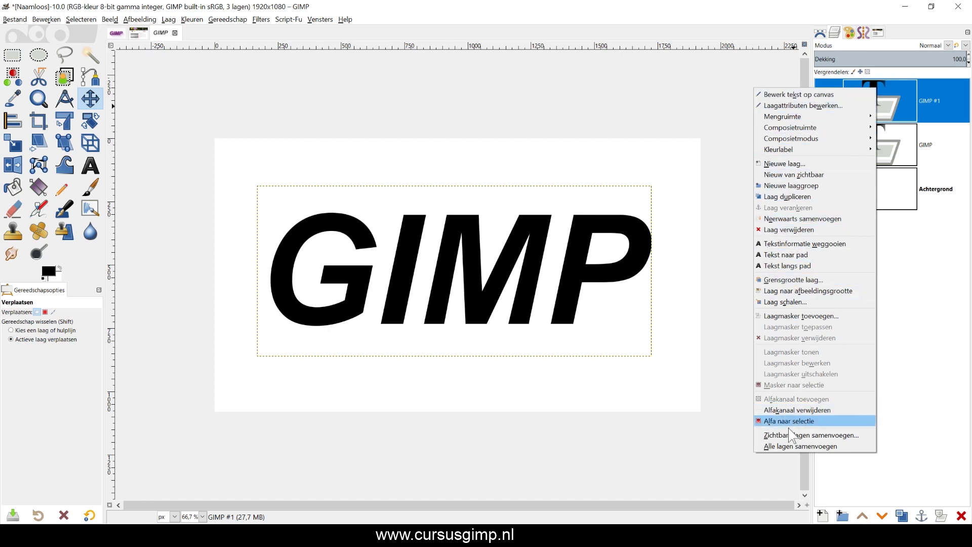
{"action": "left_click", "coordinate": [773, 422]}
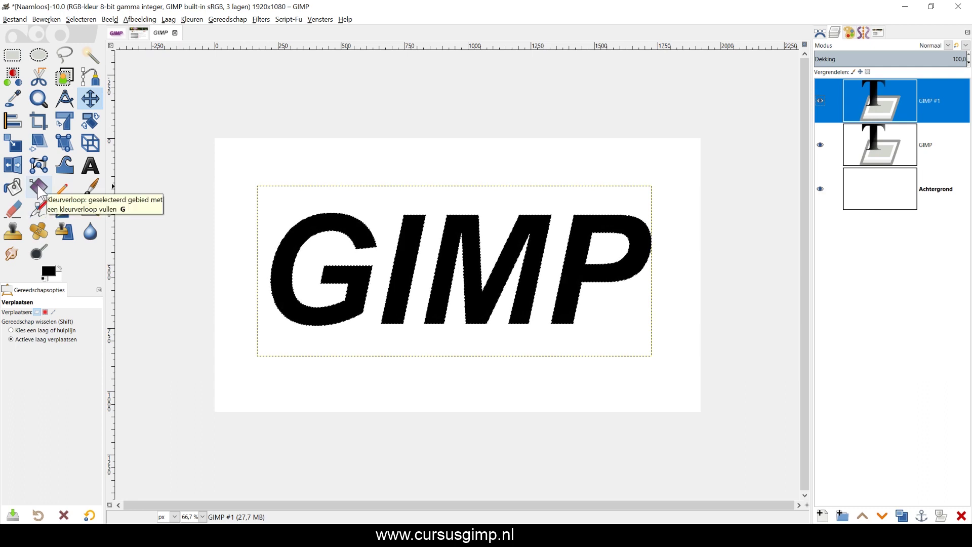
Step: Set up the Gradient tool with dark purple foreground and pink d574d5 background
{"action": "left_click", "coordinate": [39, 188]}
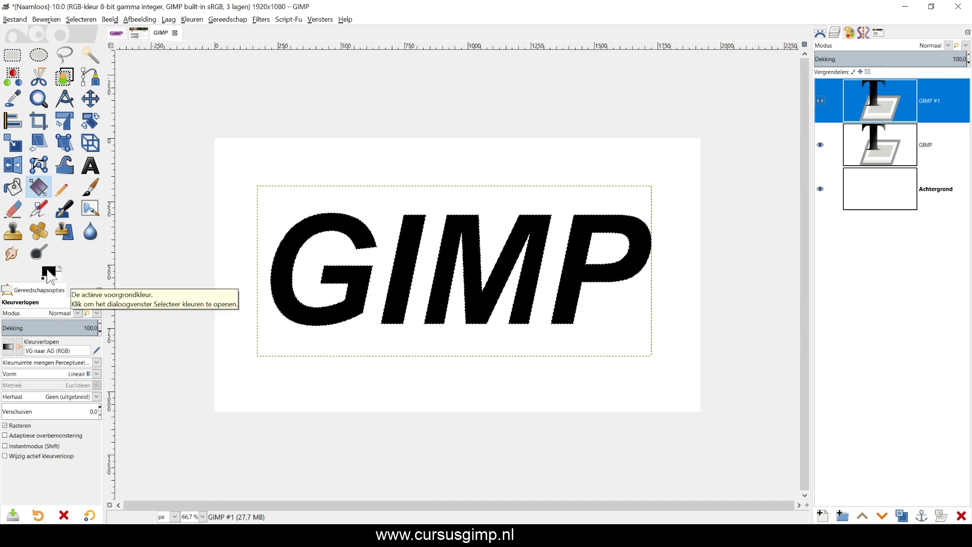
{"action": "left_click", "coordinate": [47, 273]}
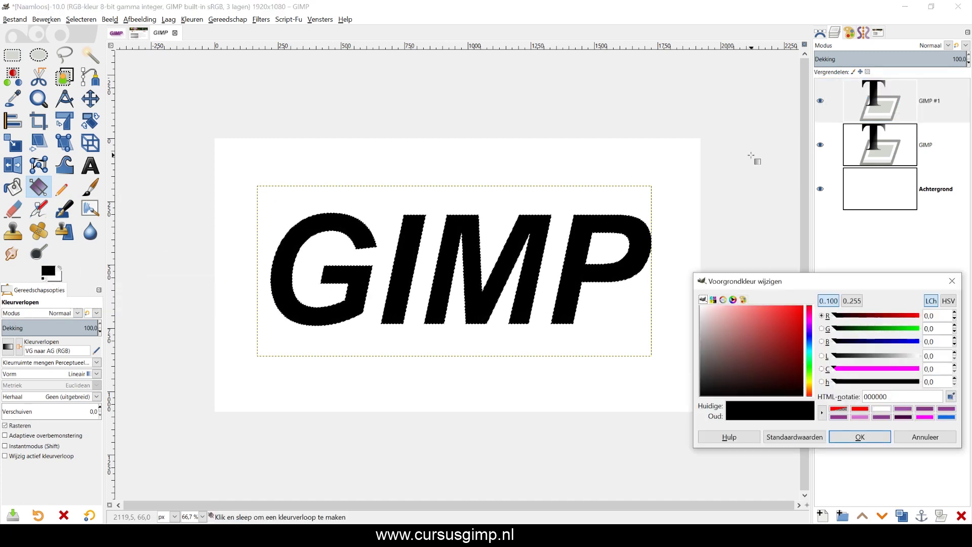
{"action": "left_click", "coordinate": [903, 417]}
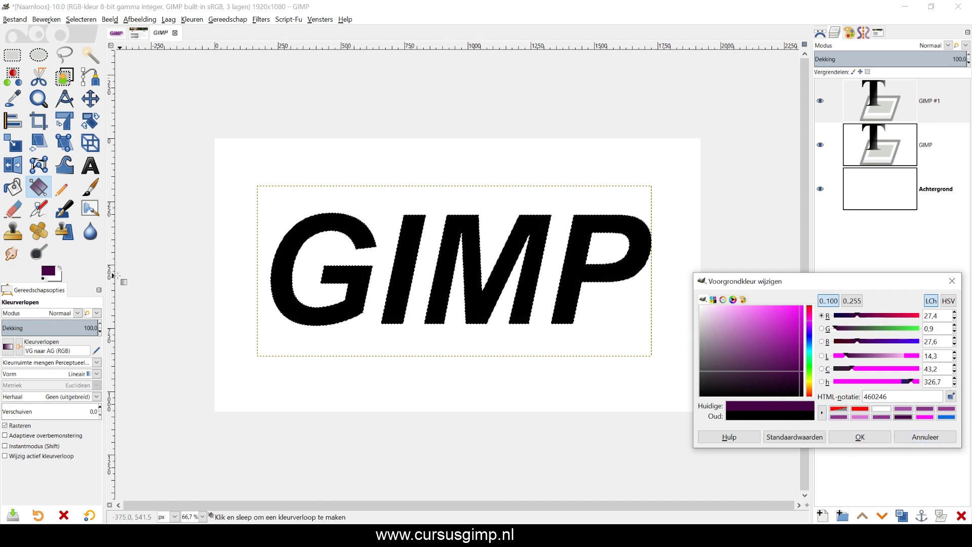
{"action": "left_click", "coordinate": [59, 276]}
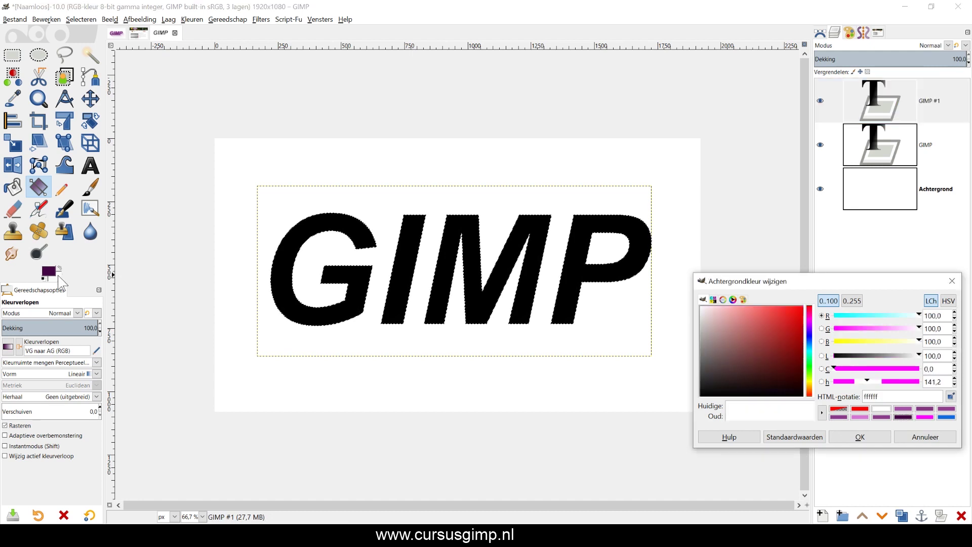
{"action": "left_click", "coordinate": [861, 417]}
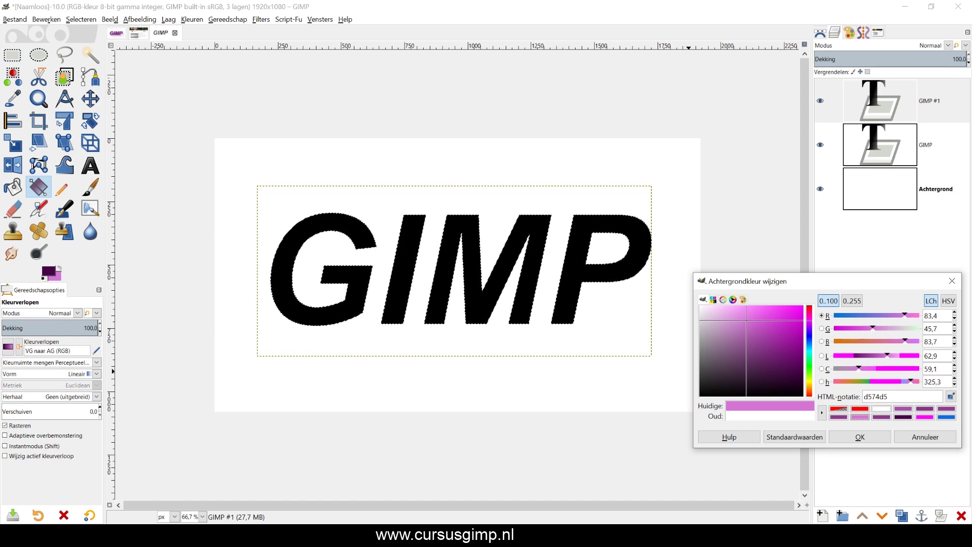
{"action": "left_click", "coordinate": [854, 437]}
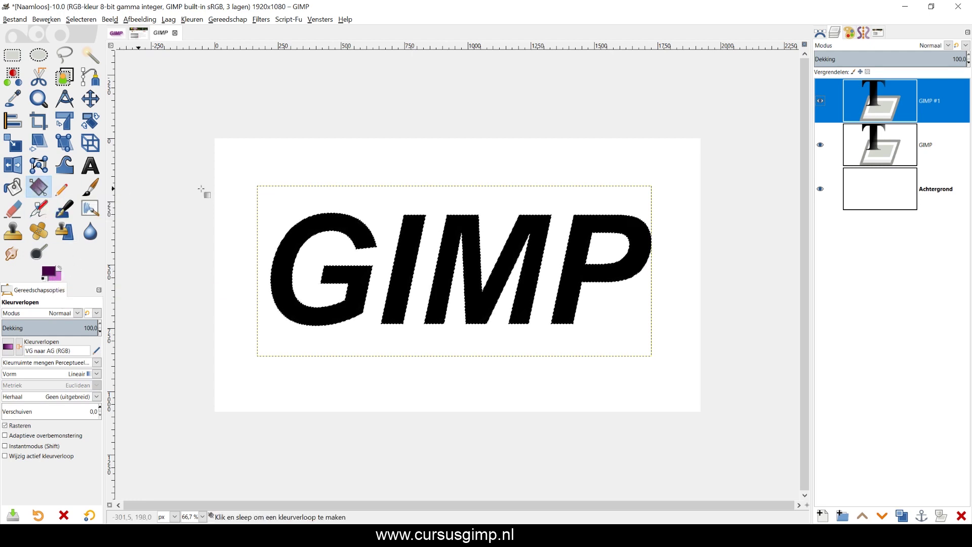
Step: Fill the selected letters with a bottom-to-top dark purple to pink gradient
{"action": "left_click", "coordinate": [472, 324]}
{"action": "left_click_drag", "start_coordinate": [473, 324], "coordinate": [474, 226]}
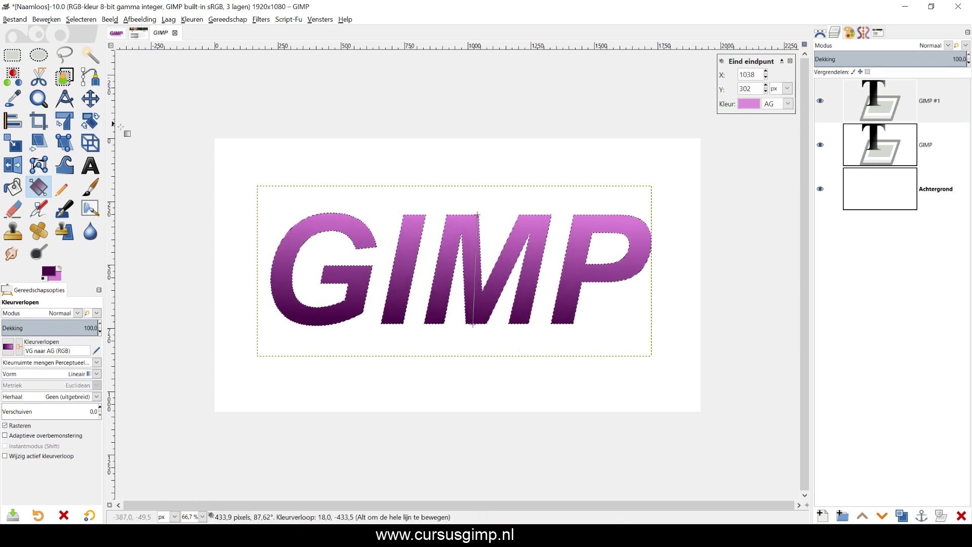
{"action": "left_click", "coordinate": [90, 101]}
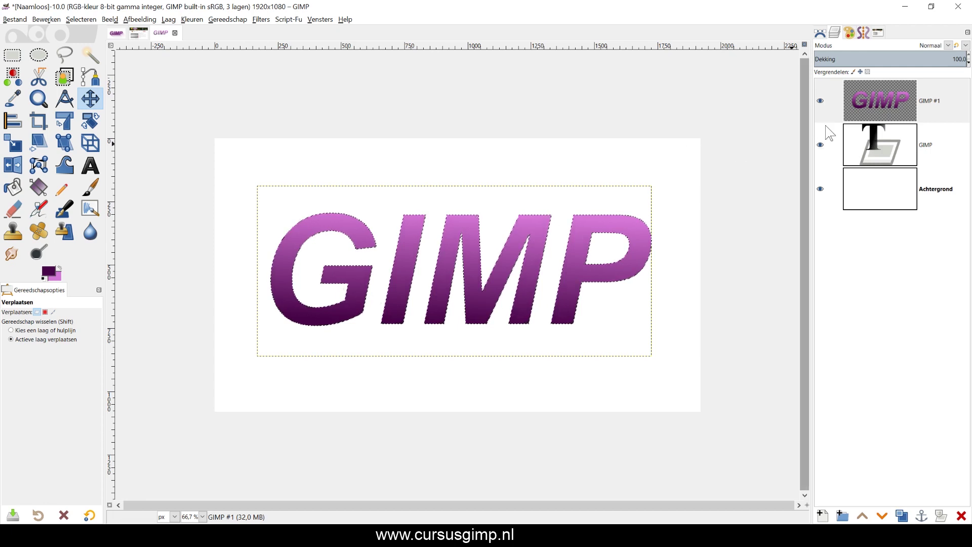
Step: Duplicate the gradient-filled GIMP #1 layer to create GIMP #2
{"action": "left_click", "coordinate": [878, 99]}
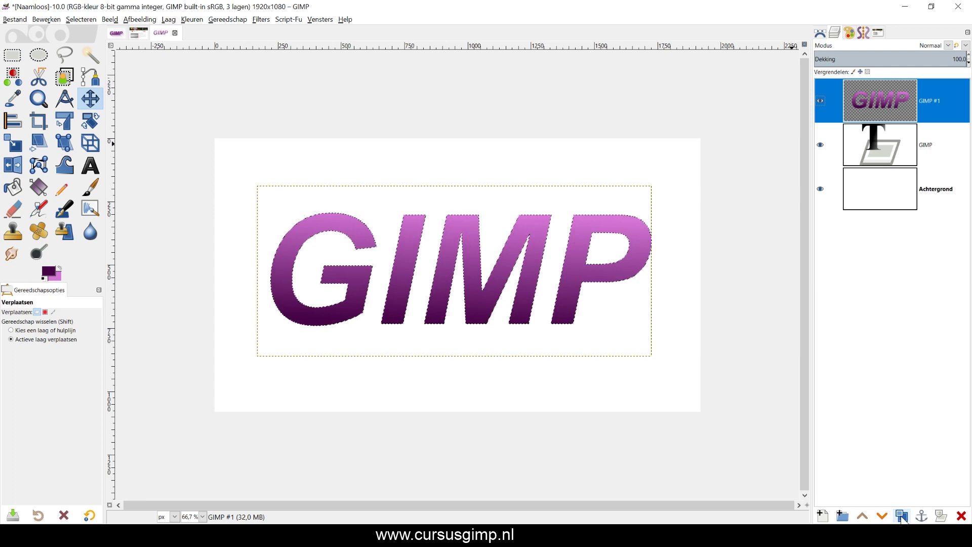
{"action": "left_click", "coordinate": [902, 516]}
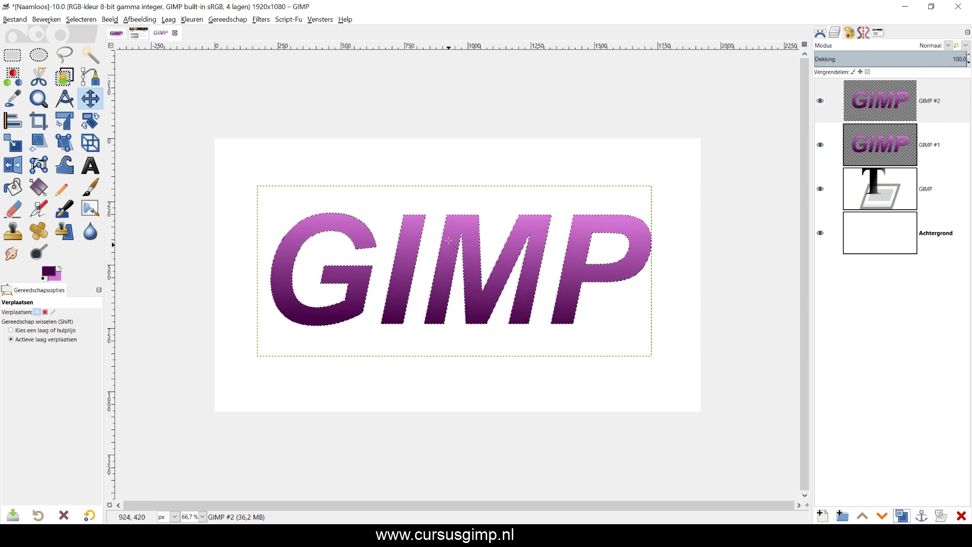
Step: Clear the selection and make the GIMP #2 layer active
{"action": "right_click", "coordinate": [469, 230]}
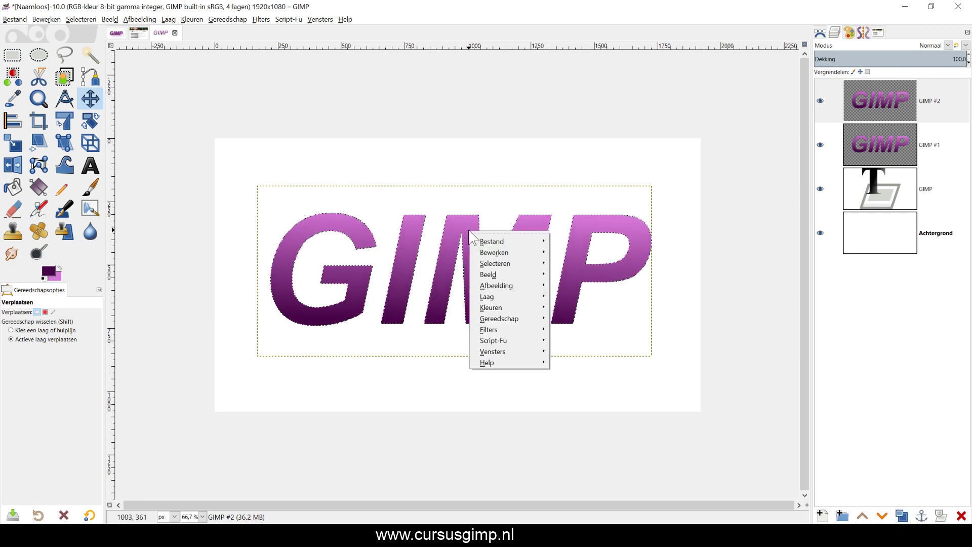
{"action": "left_click", "coordinate": [570, 278]}
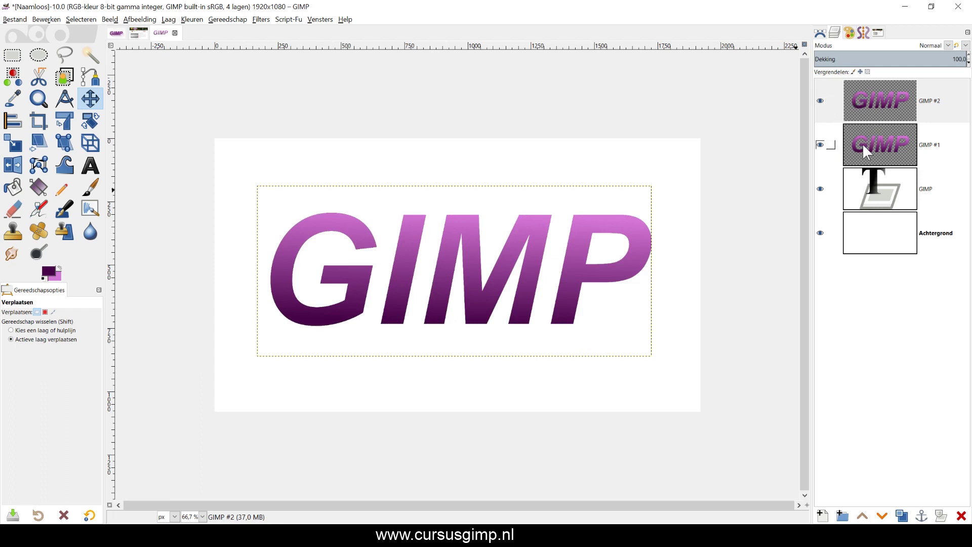
{"action": "left_click", "coordinate": [880, 97]}
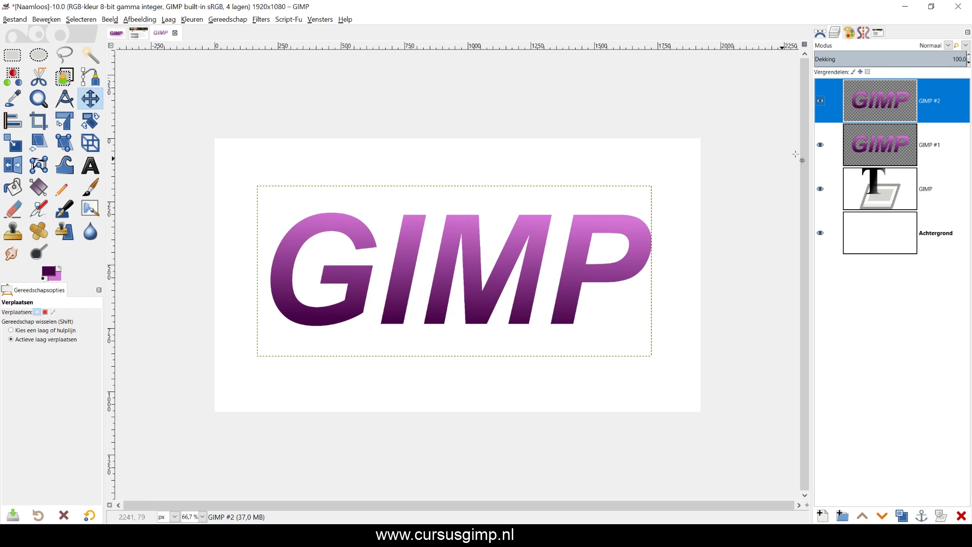
Step: Nudge the GIMP #2 letters a few pixels left of GIMP #1
{"action": "left_click", "coordinate": [470, 263]}
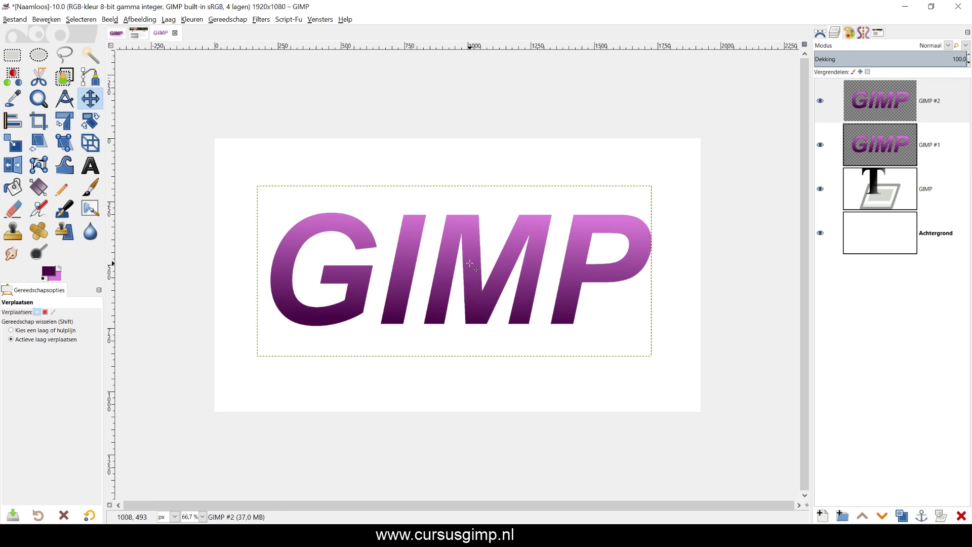
{"action": "key", "text": "Left"}
{"action": "key", "text": "Left"}
{"action": "key", "text": "Left"}
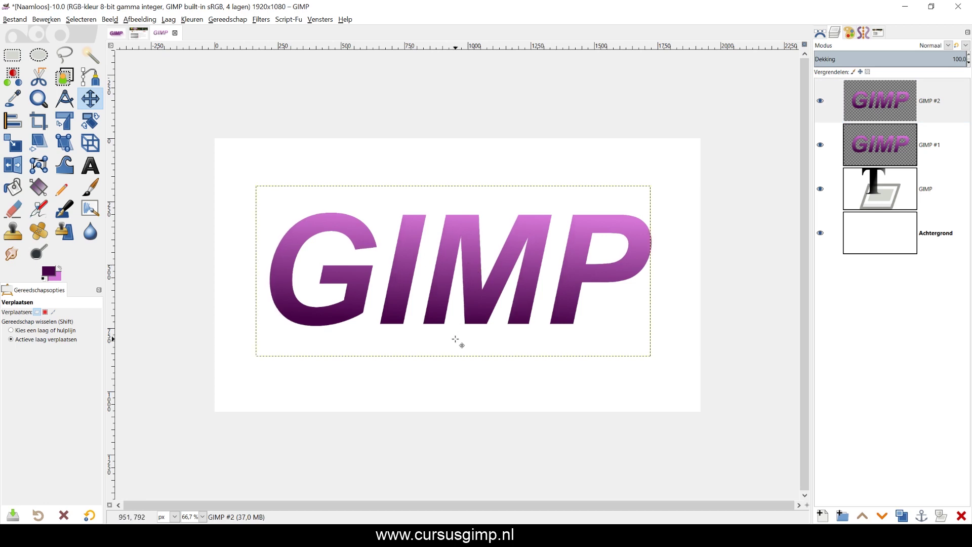
{"action": "key", "text": "Left"}
{"action": "key", "text": "Left"}
{"action": "key", "text": "Left"}
{"action": "key", "text": "Left"}
{"action": "key", "text": "Left"}
{"action": "key", "text": "Left"}
{"action": "key", "text": "Left"}
{"action": "key", "text": "Left"}
{"action": "key", "text": "Left"}
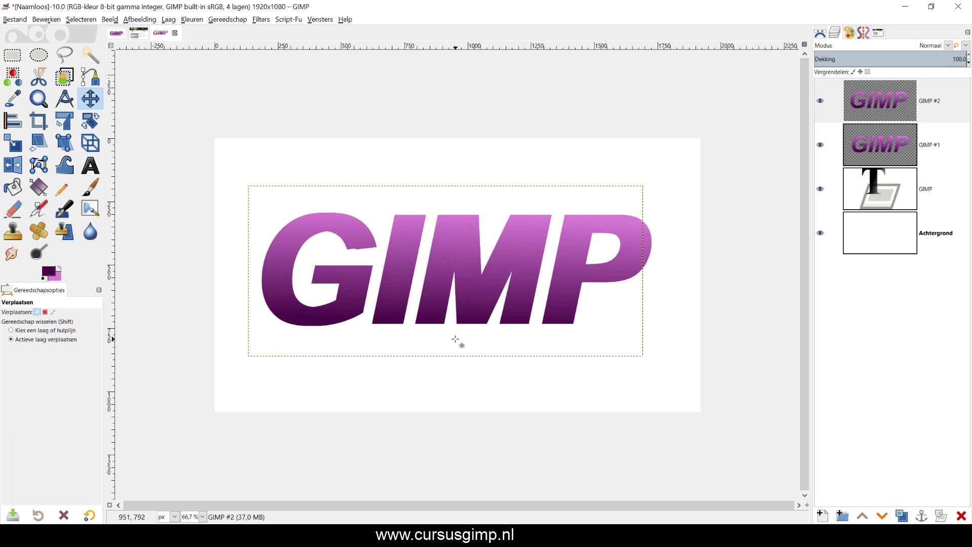
{"action": "key", "text": "Left"}
{"action": "key", "text": "Left"}
{"action": "key", "text": "Left"}
{"action": "key", "text": "Left"}
{"action": "key", "text": "Left"}
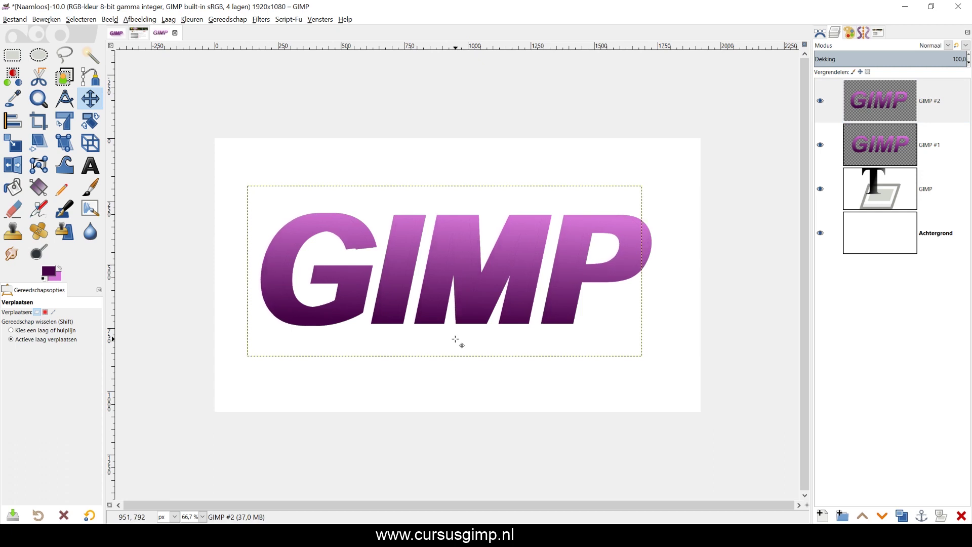
{"action": "key", "text": "Left"}
{"action": "key", "text": "Left"}
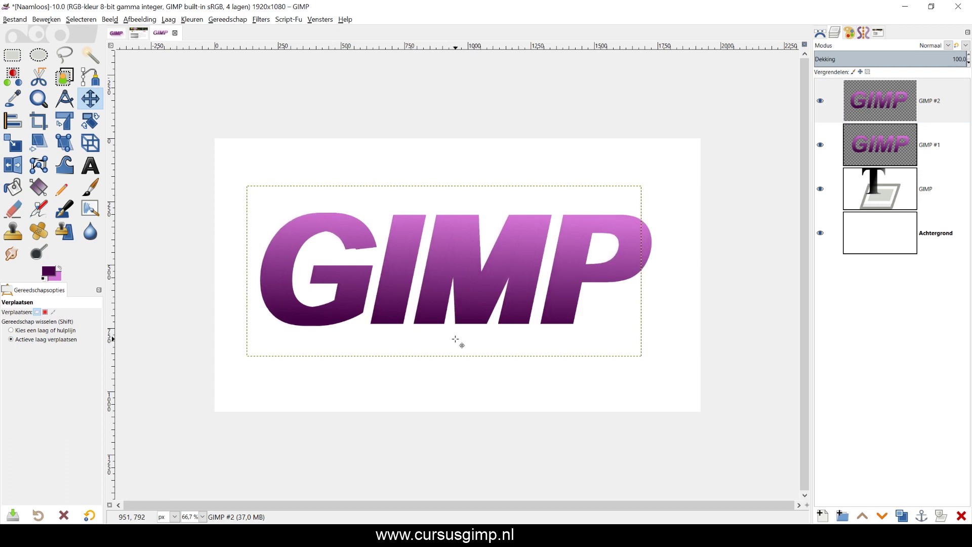
{"action": "key", "text": "Left"}
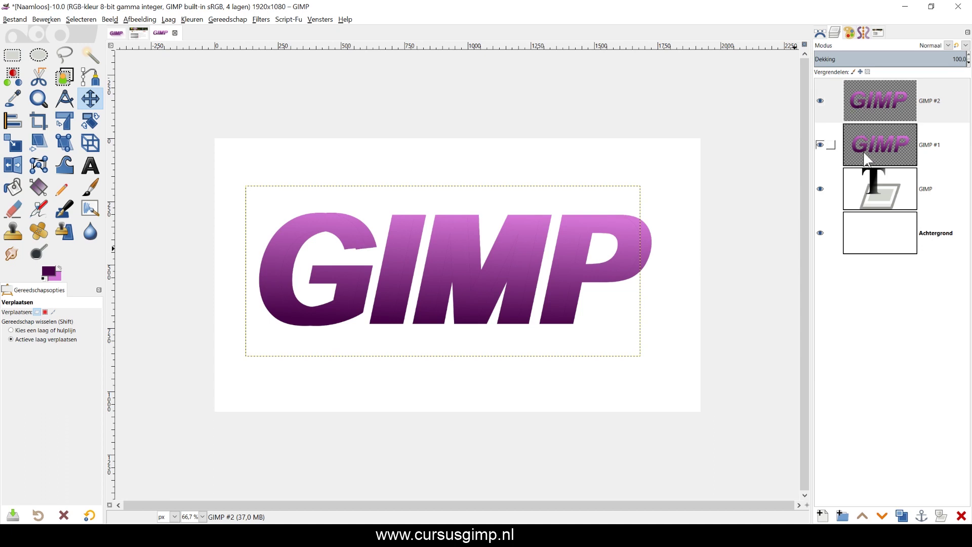
Step: Select the GIMP #2 letter outlines and fill them with sampled purple 8c3a8d
{"action": "left_click", "coordinate": [870, 99]}
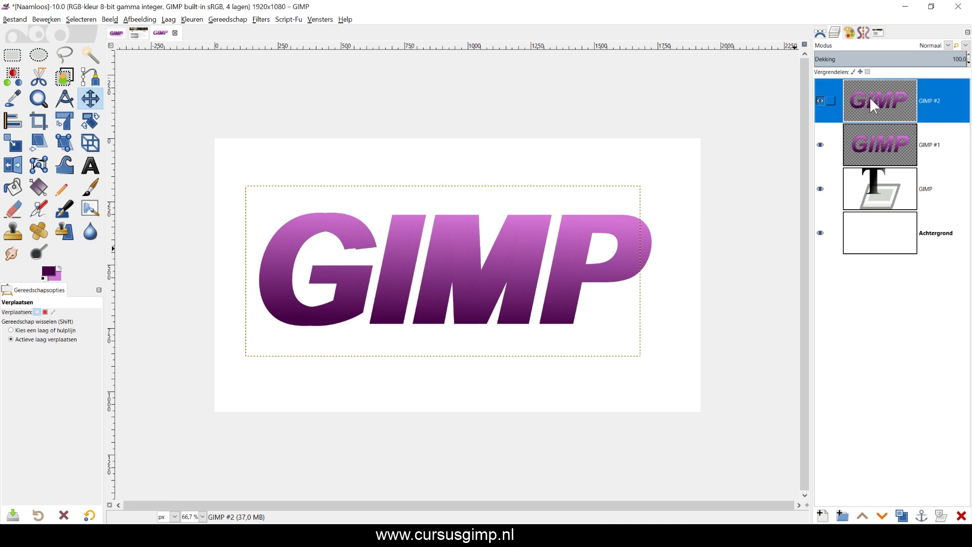
{"action": "right_click", "coordinate": [871, 100]}
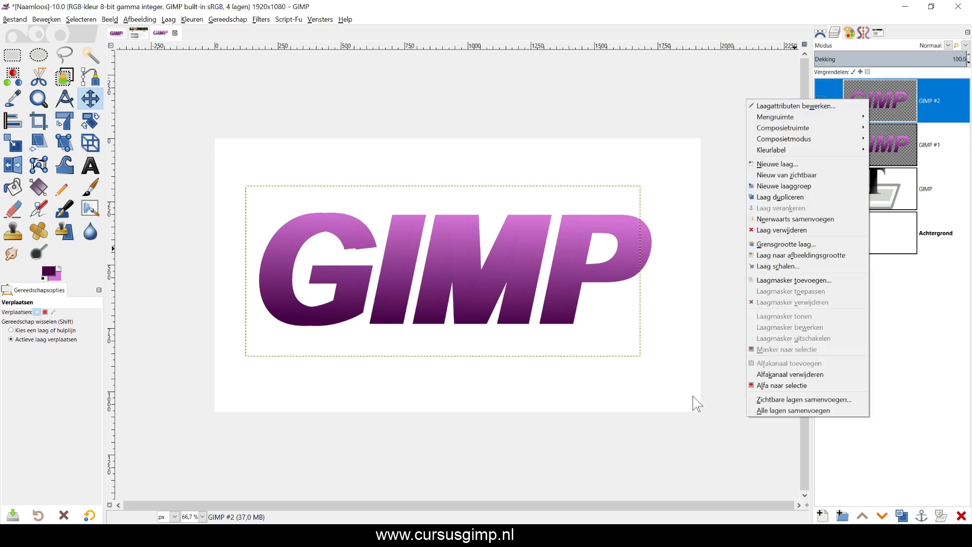
{"action": "left_click", "coordinate": [764, 381]}
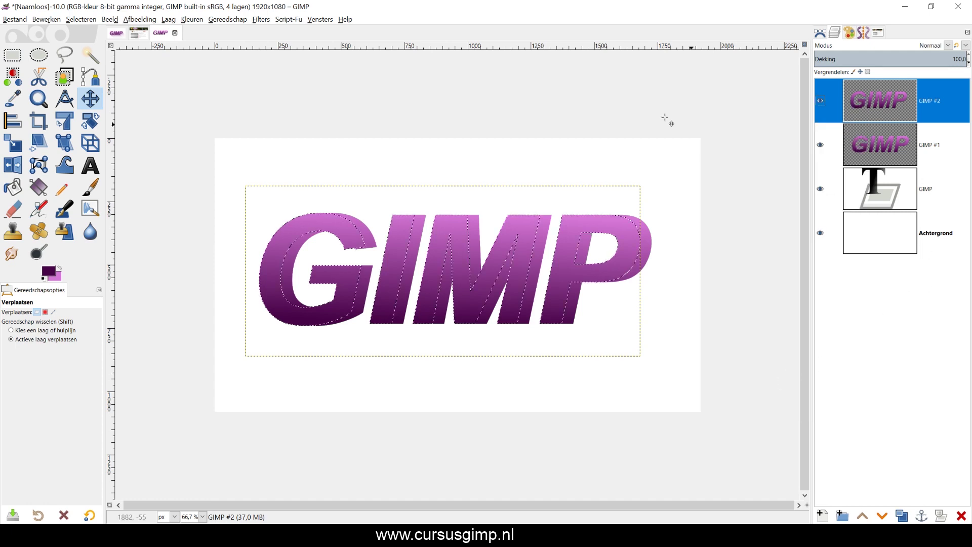
{"action": "left_click", "coordinate": [13, 98]}
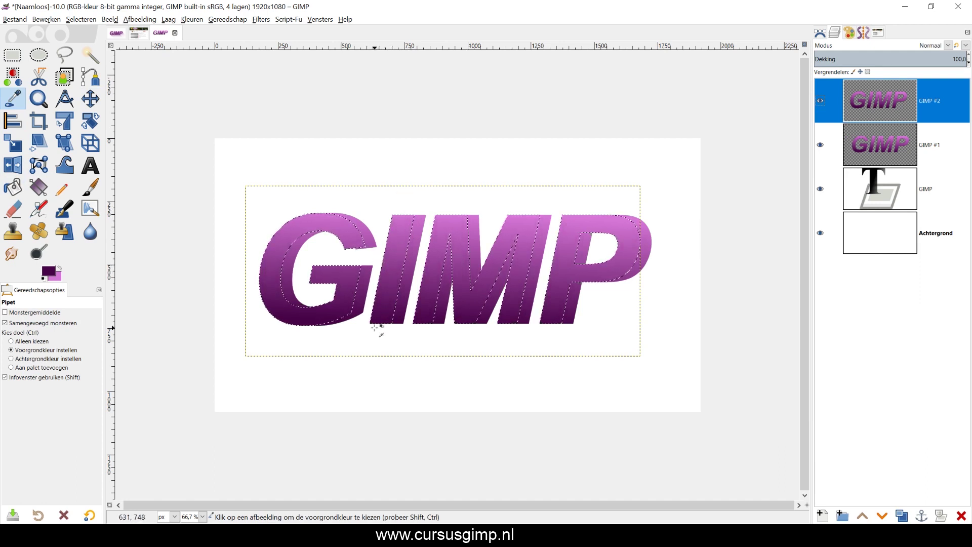
{"action": "left_click", "coordinate": [393, 267], "text": "shift"}
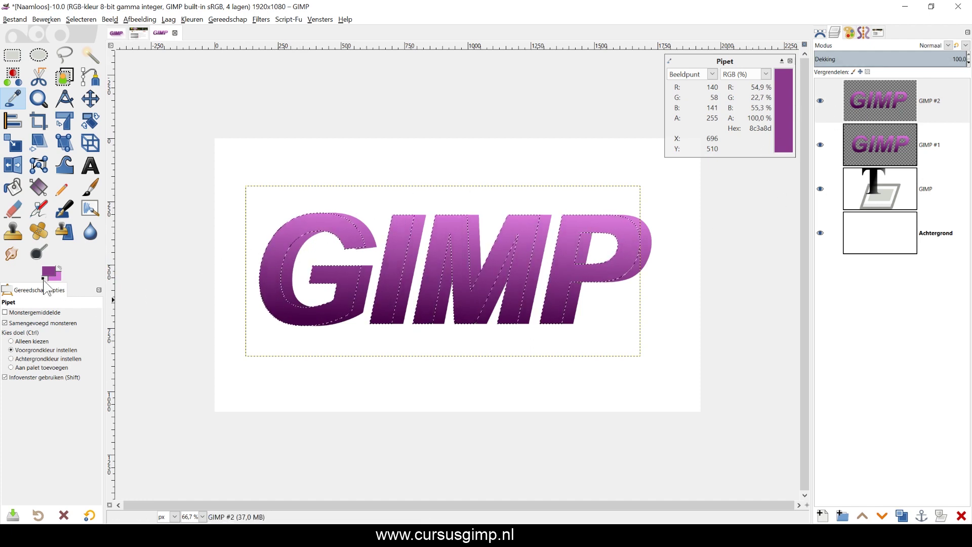
{"action": "mouse_move", "coordinate": [47, 276]}
{"action": "left_mouse_down"}
{"action": "mouse_move", "coordinate": [276, 234]}
{"action": "mouse_move", "coordinate": [281, 248]}
{"action": "left_mouse_up"}
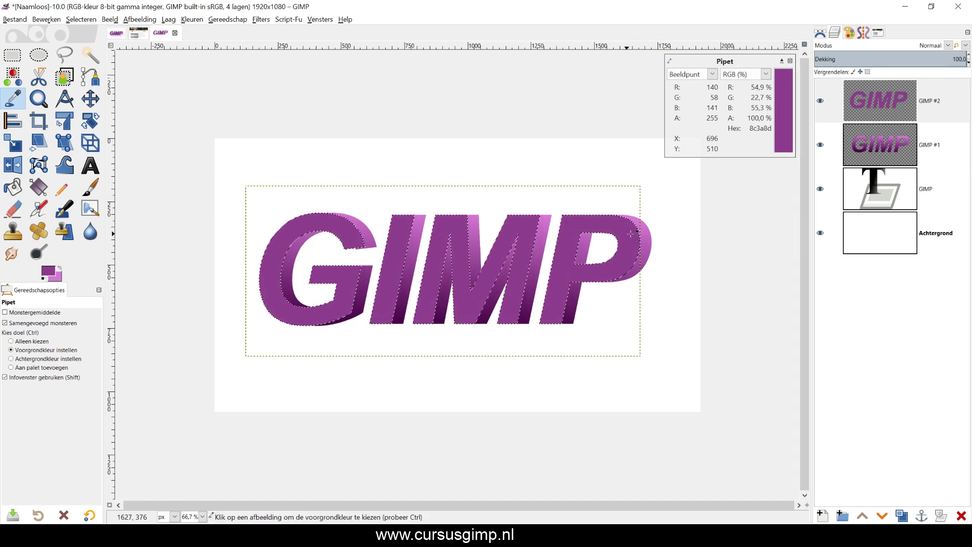
Step: Hide and re-show the GIMP #1 layer to check the 3D edge
{"action": "left_click", "coordinate": [820, 145]}
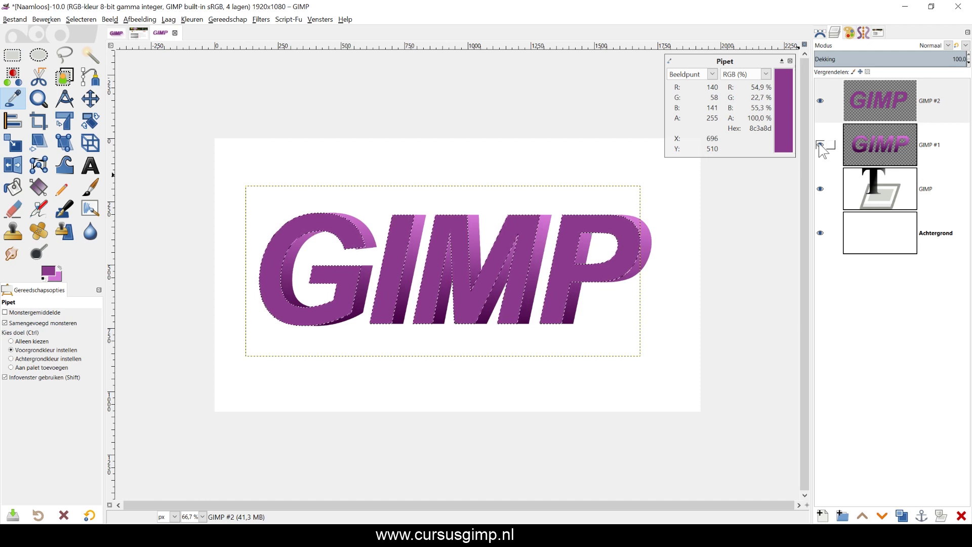
{"action": "left_click", "coordinate": [880, 101]}
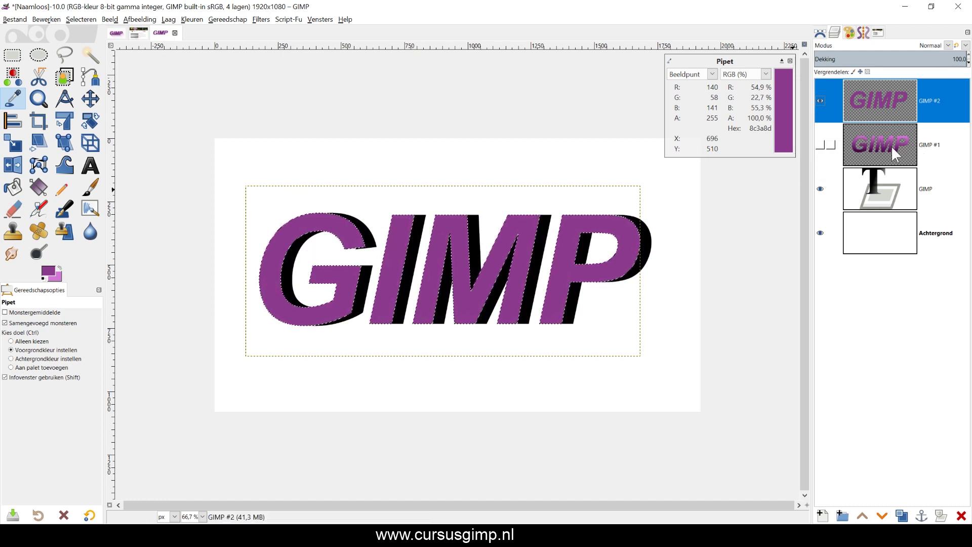
{"action": "left_click", "coordinate": [820, 145]}
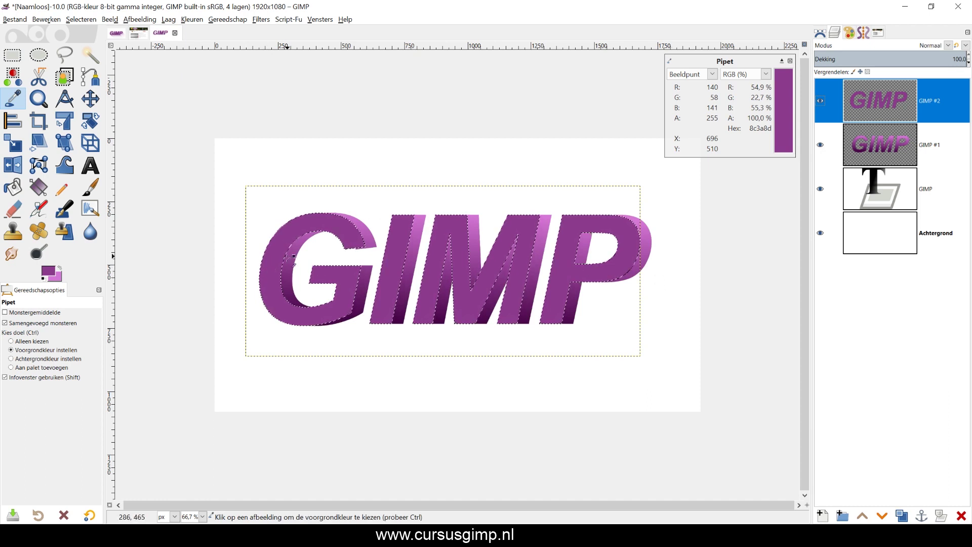
Step: Clear the selection, hide the original black GIMP text layer, and reselect GIMP #1
{"action": "right_click", "coordinate": [267, 278]}
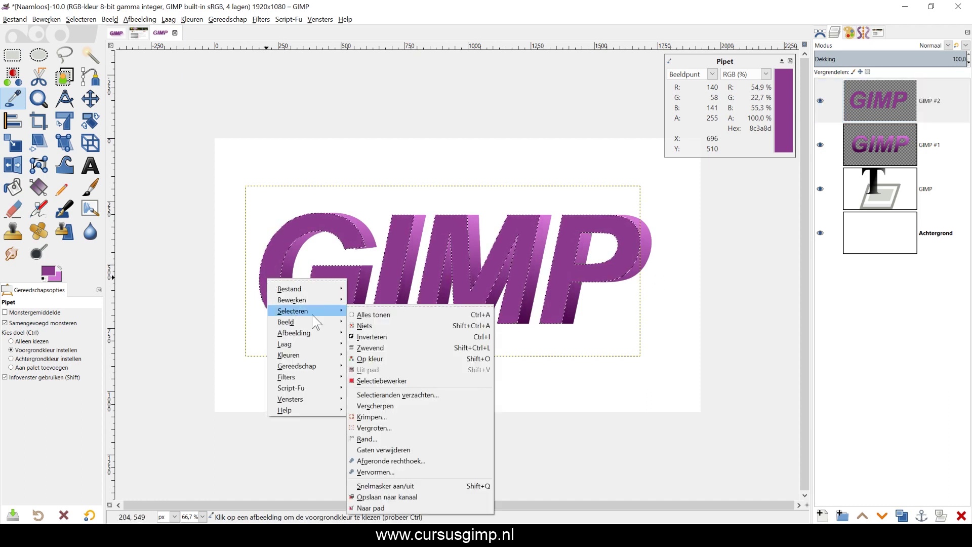
{"action": "left_click", "coordinate": [481, 322]}
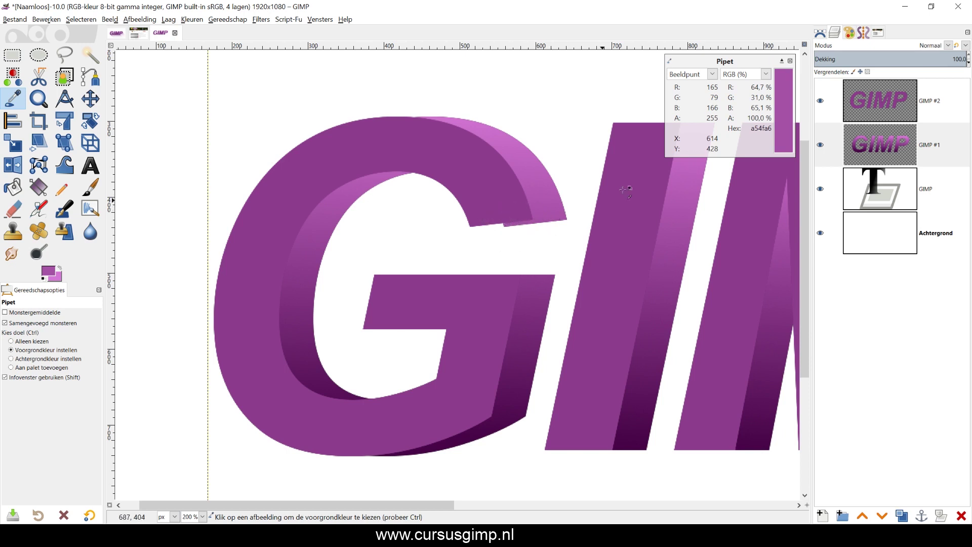
{"action": "left_click", "coordinate": [821, 142]}
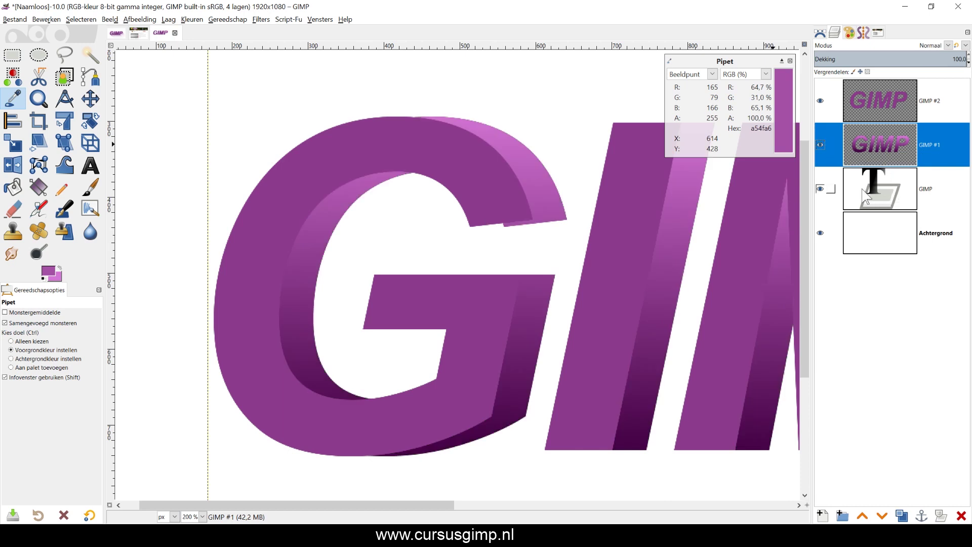
{"action": "left_click", "coordinate": [955, 195]}
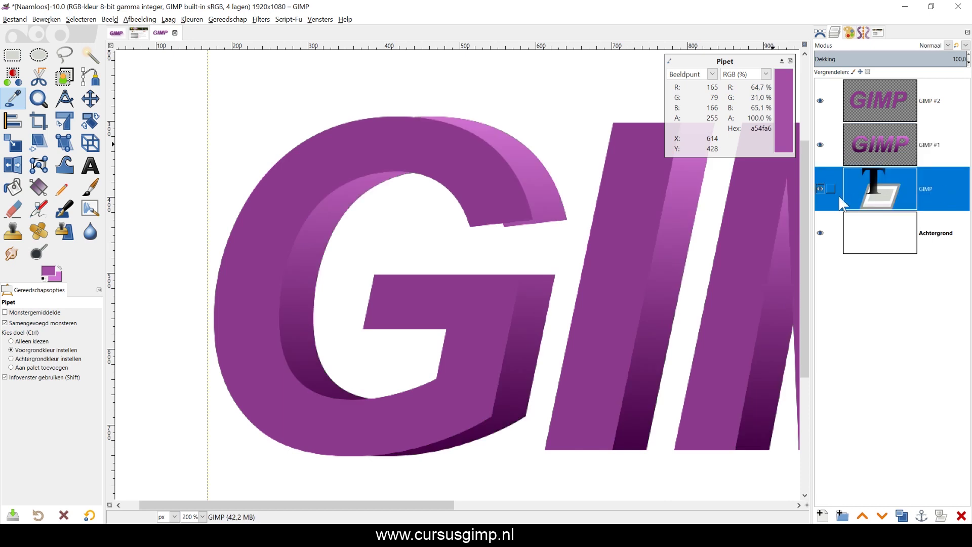
{"action": "left_click", "coordinate": [820, 189]}
{"action": "left_click", "coordinate": [881, 151]}
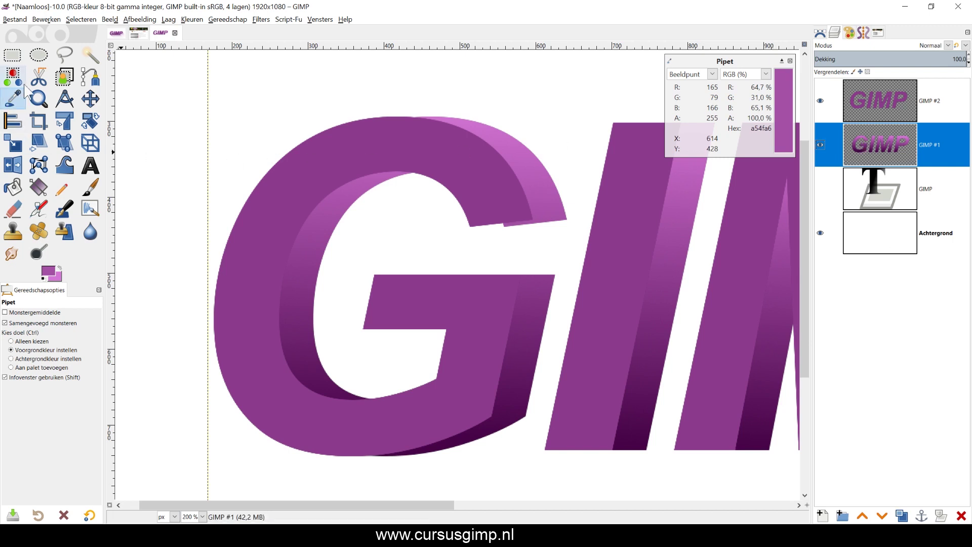
Step: Draw a free-form selection around the G's upper arm, then clear it
{"action": "left_click", "coordinate": [65, 56]}
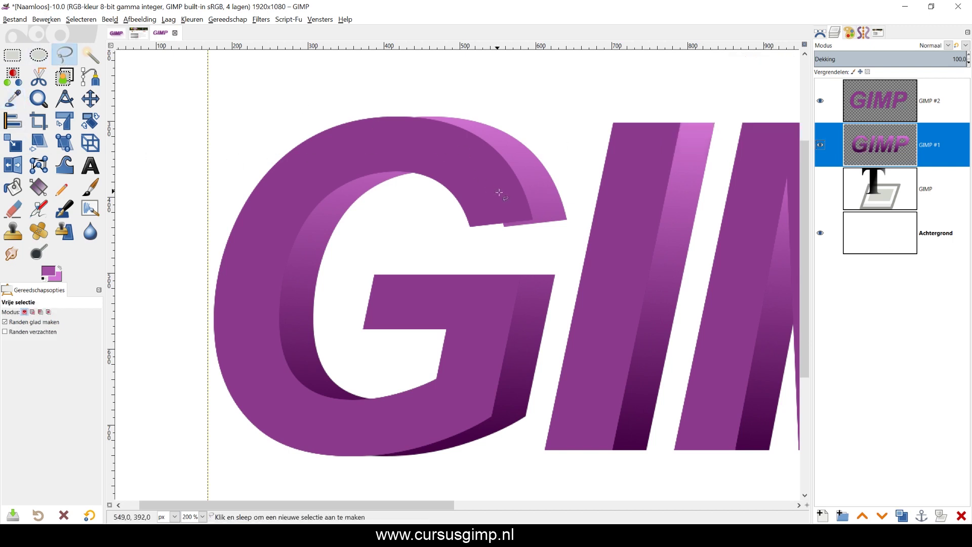
{"action": "left_click", "coordinate": [503, 224]}
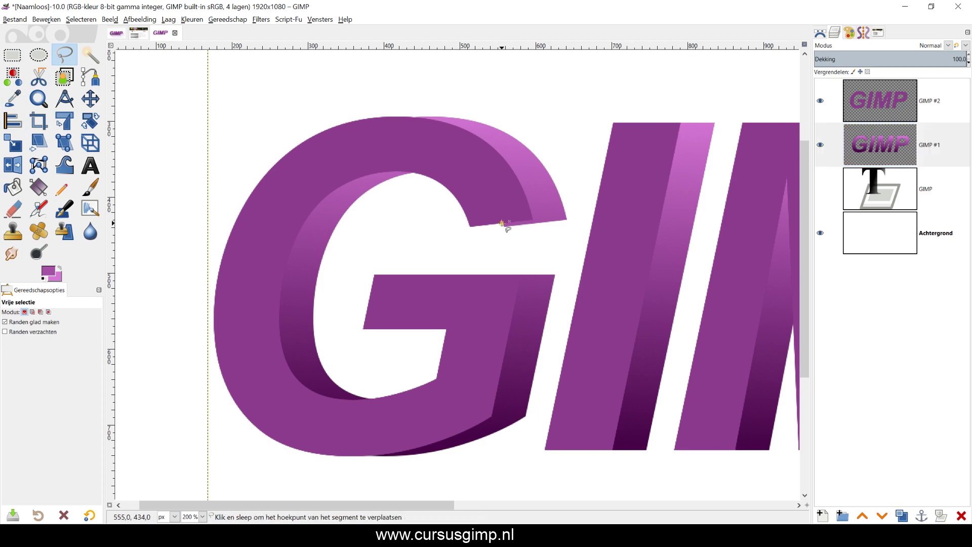
{"action": "left_click", "coordinate": [576, 214]}
{"action": "left_click", "coordinate": [577, 229]}
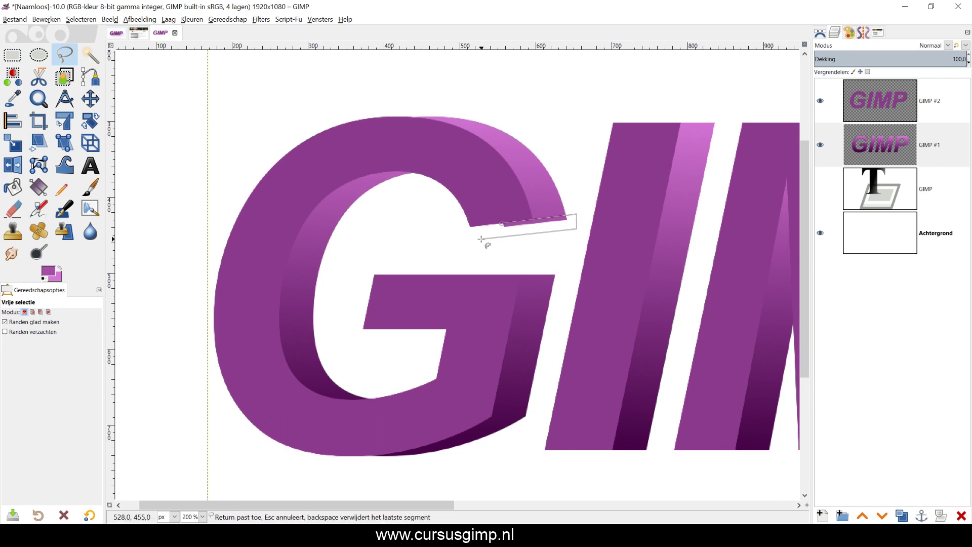
{"action": "left_click", "coordinate": [481, 238]}
{"action": "left_click", "coordinate": [503, 224]}
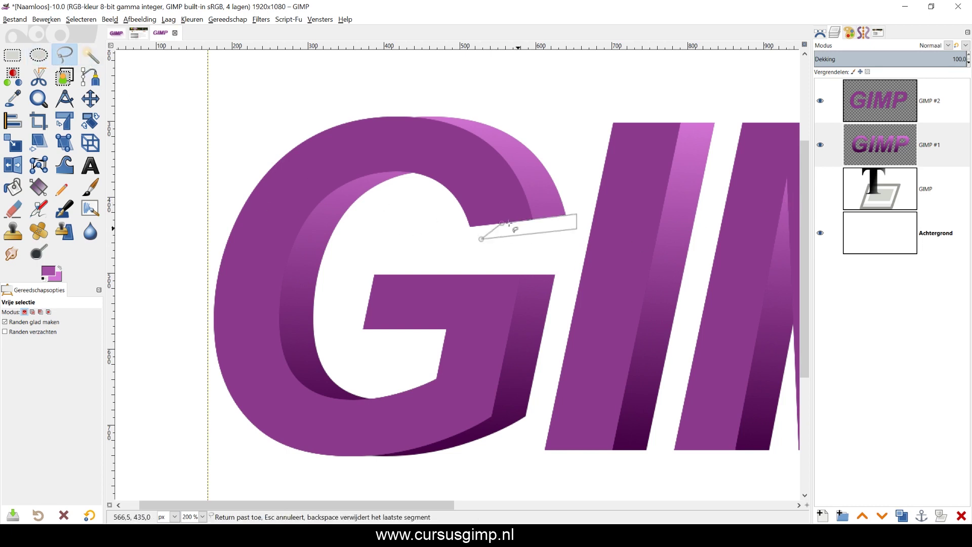
{"action": "right_click", "coordinate": [505, 241]}
{"action": "mouse_move", "coordinate": [532, 268]}
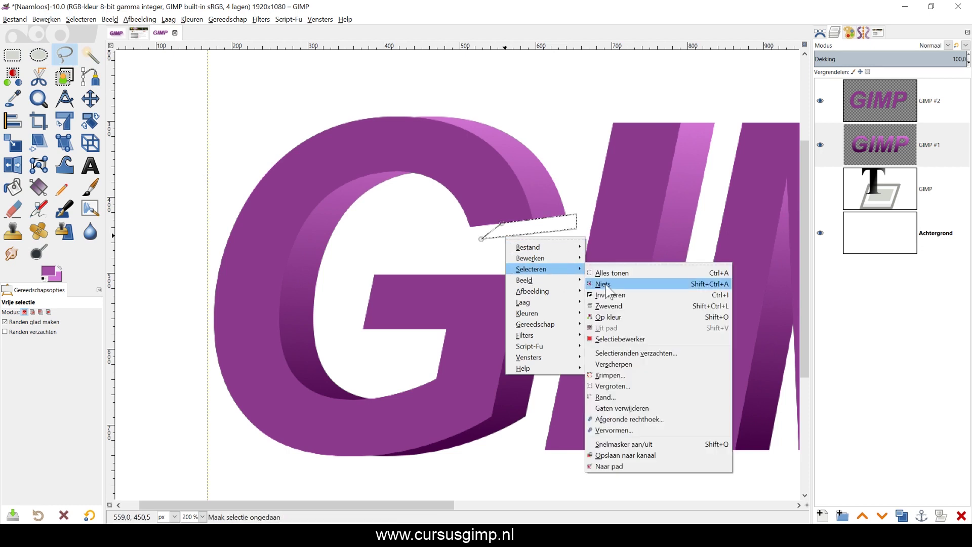
{"action": "left_click", "coordinate": [603, 284]}
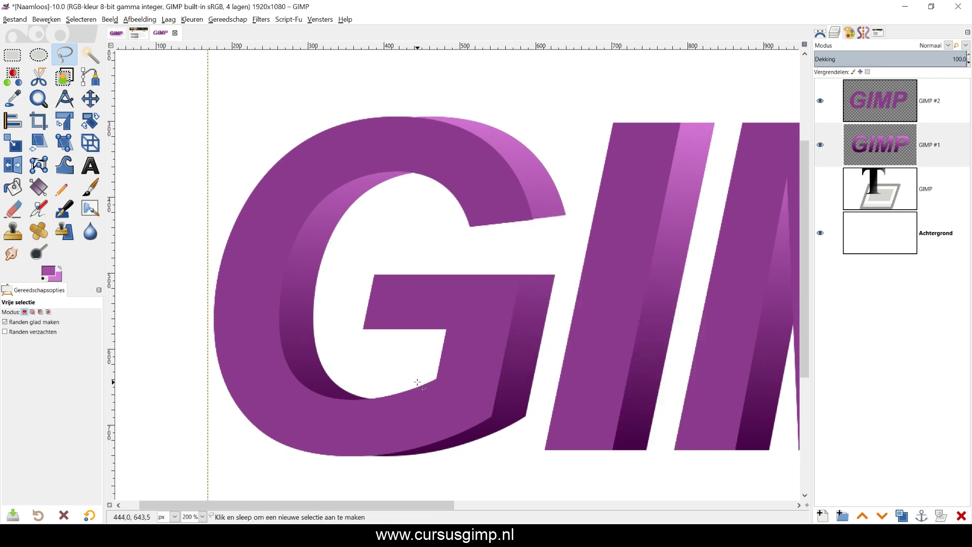
{"action": "scroll", "coordinate": [414, 380], "scroll_direction": "down", "scroll_amount": 3}
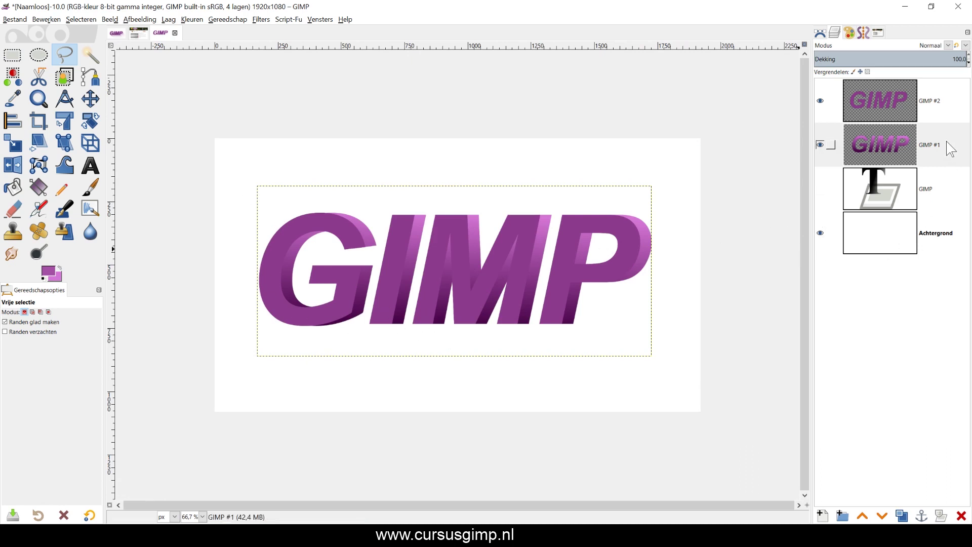
Step: Resize the GIMP #1 layer to the full 1920×1080 image size
{"action": "key", "text": "shift+ctrl+f"}
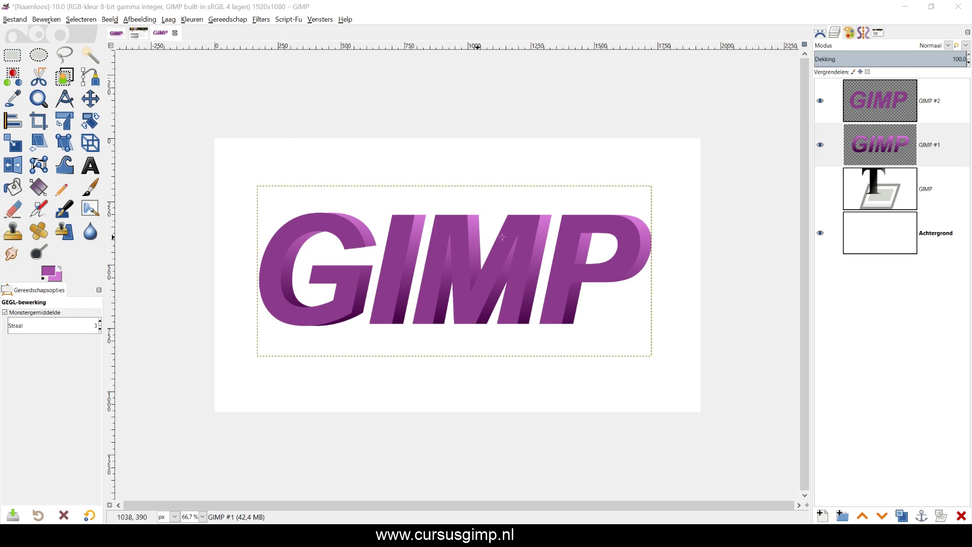
{"action": "right_click", "coordinate": [455, 234]}
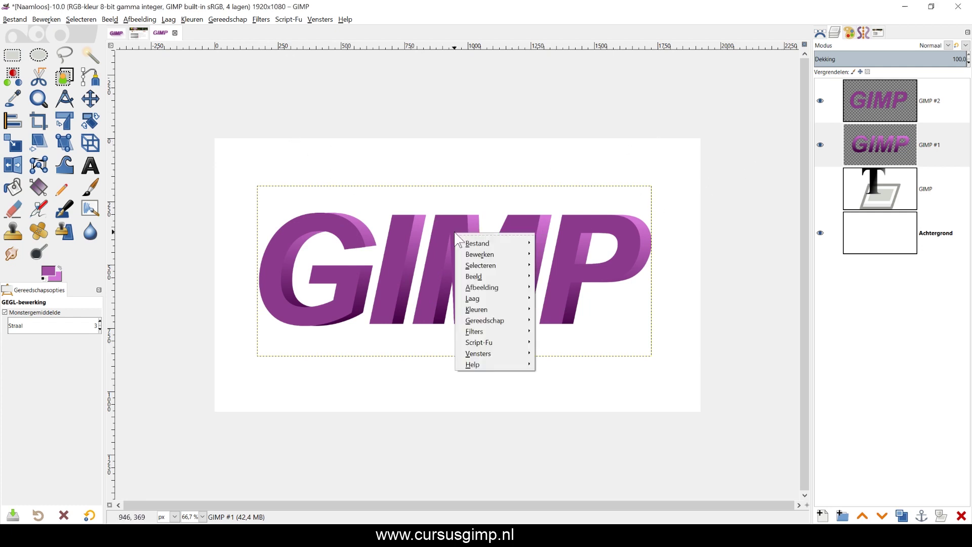
{"action": "mouse_move", "coordinate": [472, 297]}
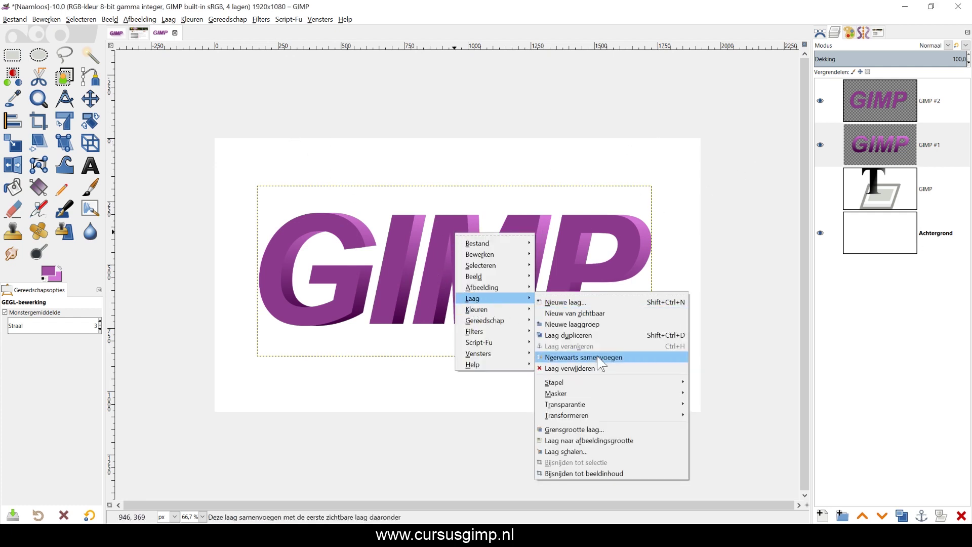
{"action": "left_click", "coordinate": [577, 440]}
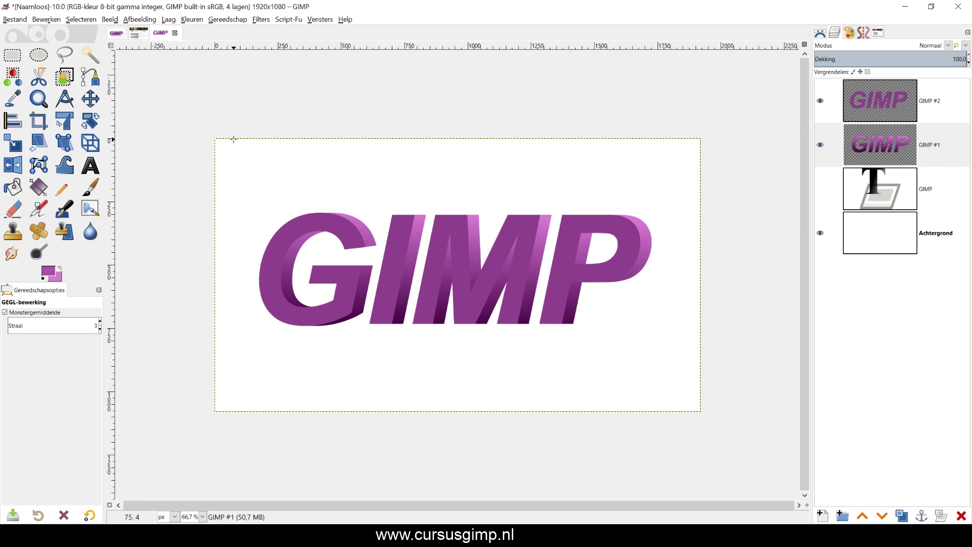
Step: Add a Long Shadow filter with the Fading style at 45° to the purple letters
{"action": "left_click", "coordinate": [261, 19]}
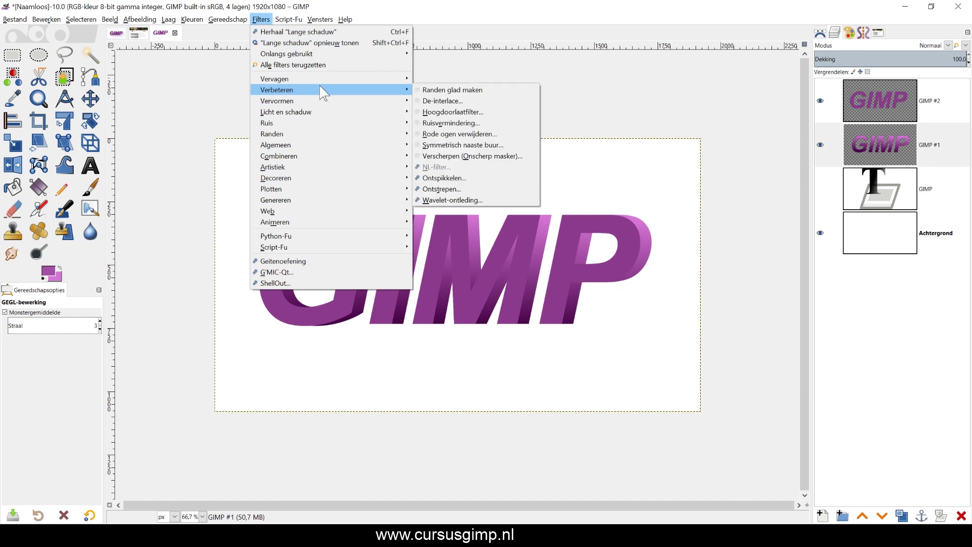
{"action": "mouse_move", "coordinate": [285, 111]}
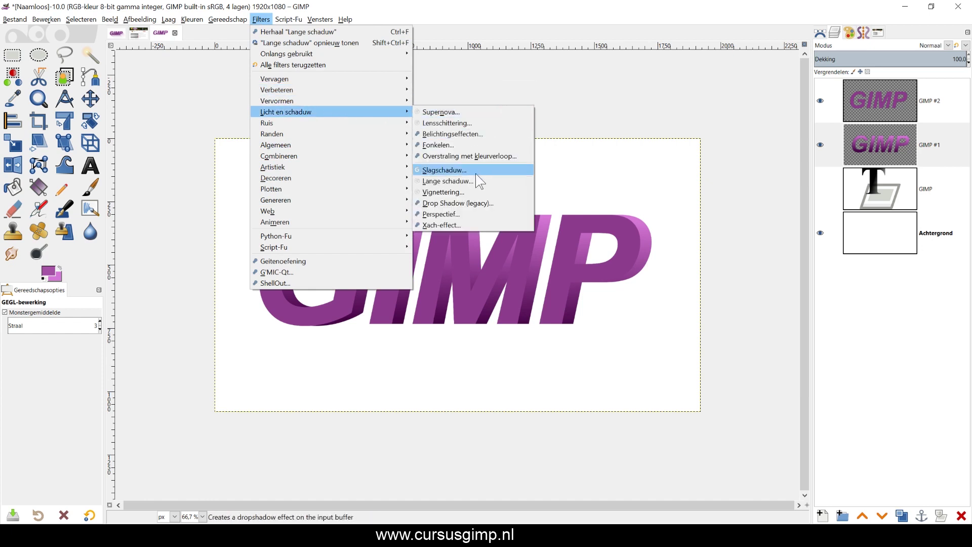
{"action": "left_click", "coordinate": [444, 182]}
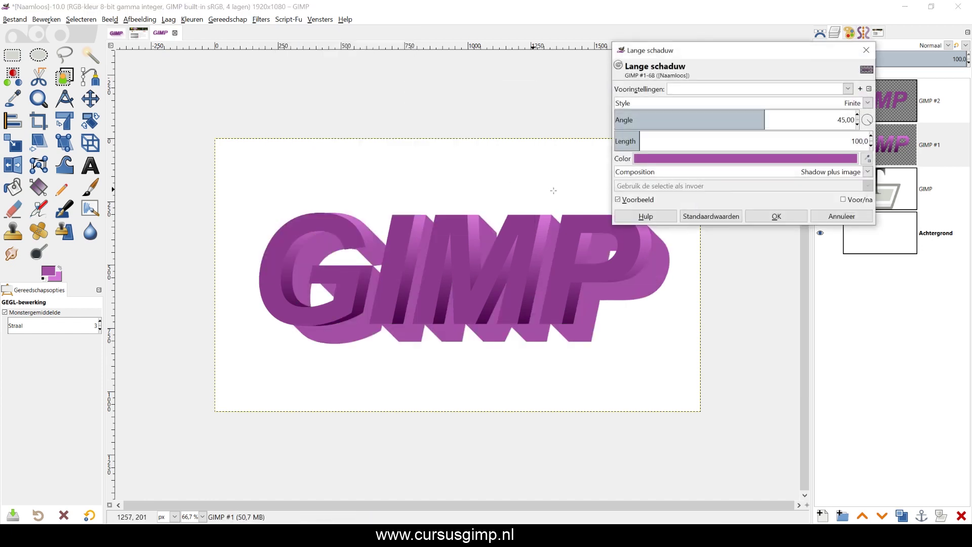
{"action": "left_click", "coordinate": [627, 104]}
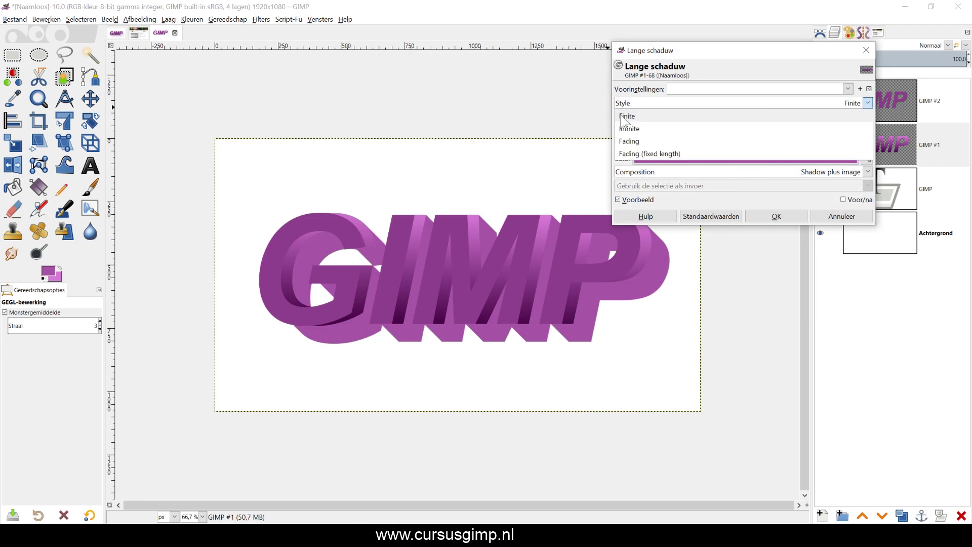
{"action": "left_click", "coordinate": [628, 142]}
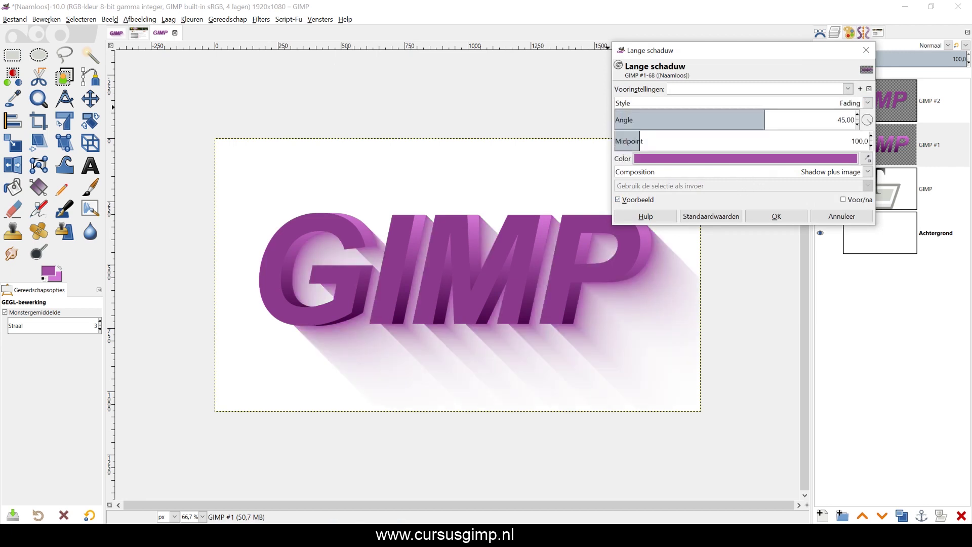
{"action": "left_click", "coordinate": [777, 216]}
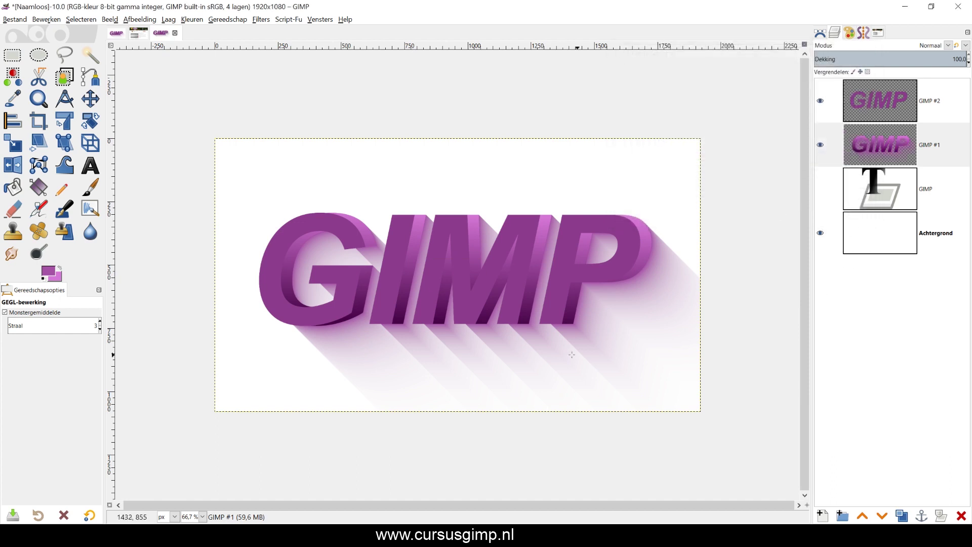